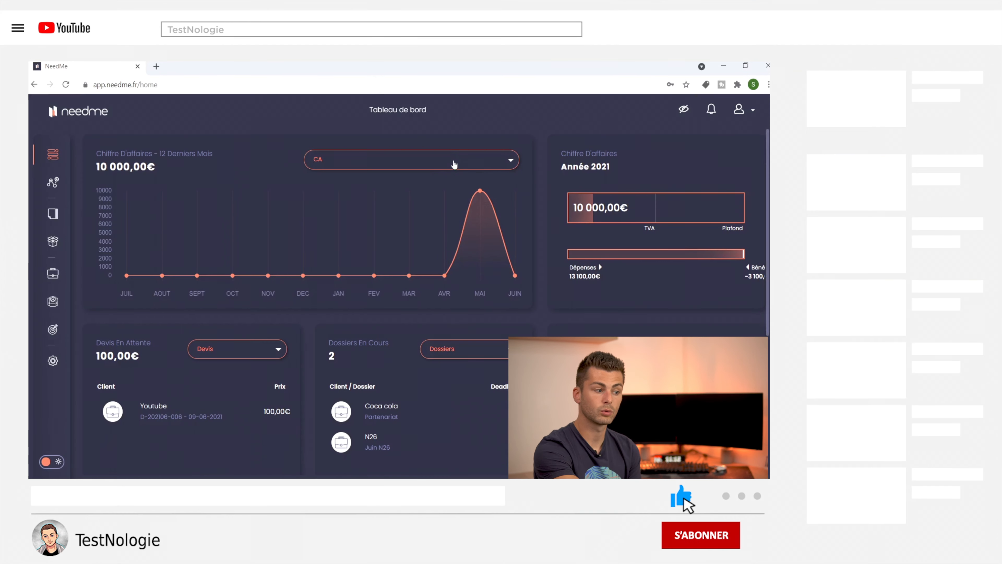
Step: Switch the 12-month chart to Dépenses, back to CA, then to signed quotes (Devis)
left_click(454, 165)
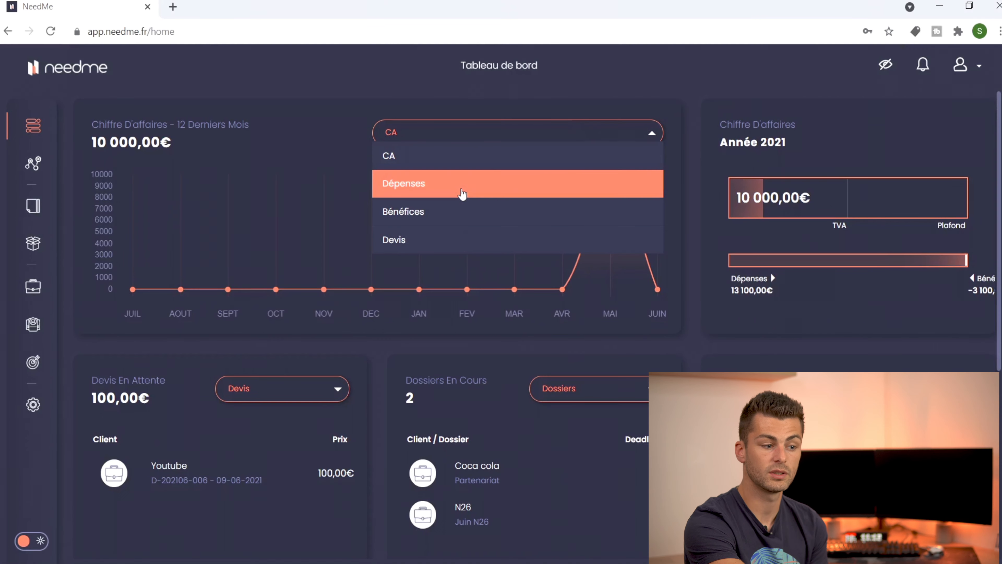
left_click(463, 193)
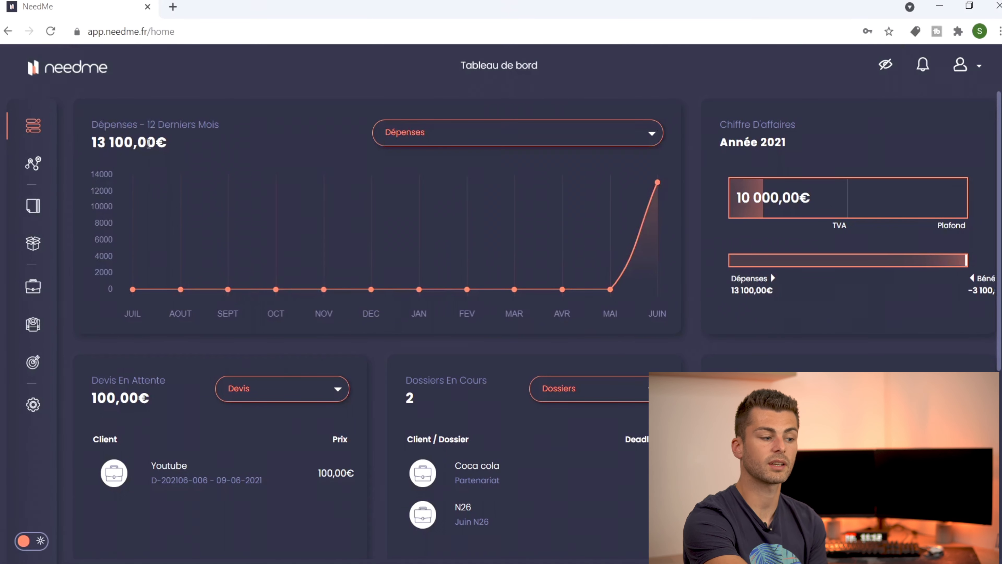
left_click(480, 134)
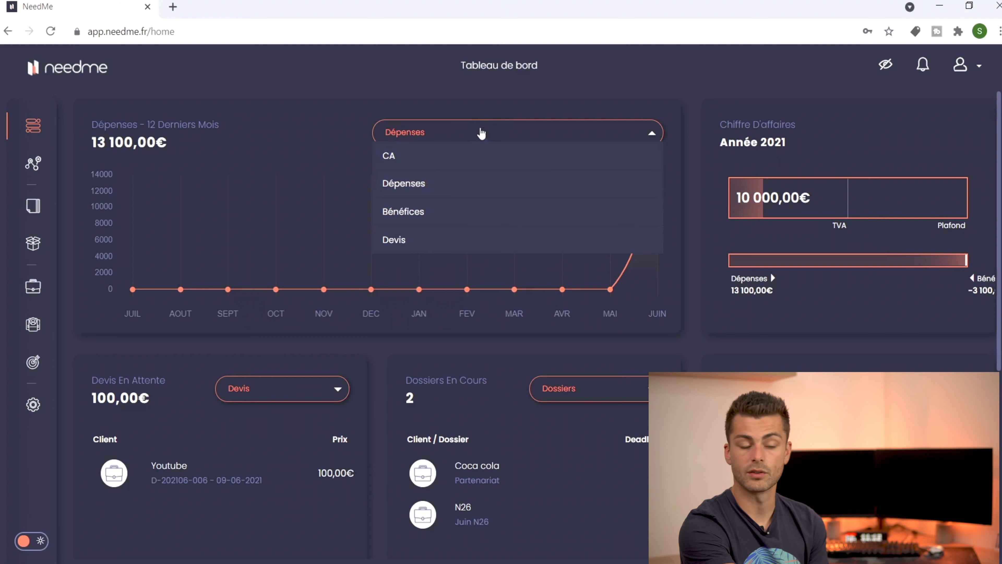
left_click(476, 155)
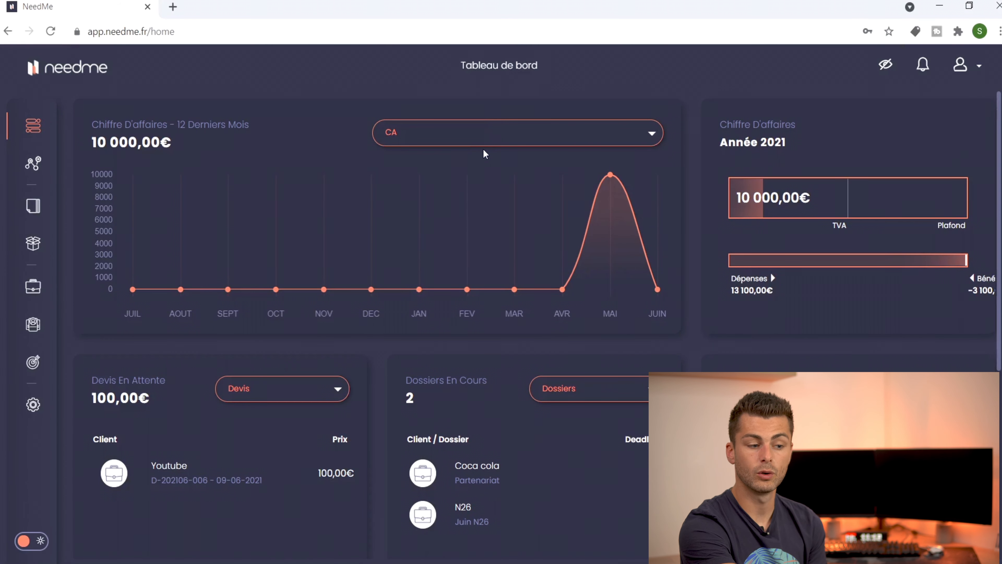
left_click(477, 132)
left_click(455, 237)
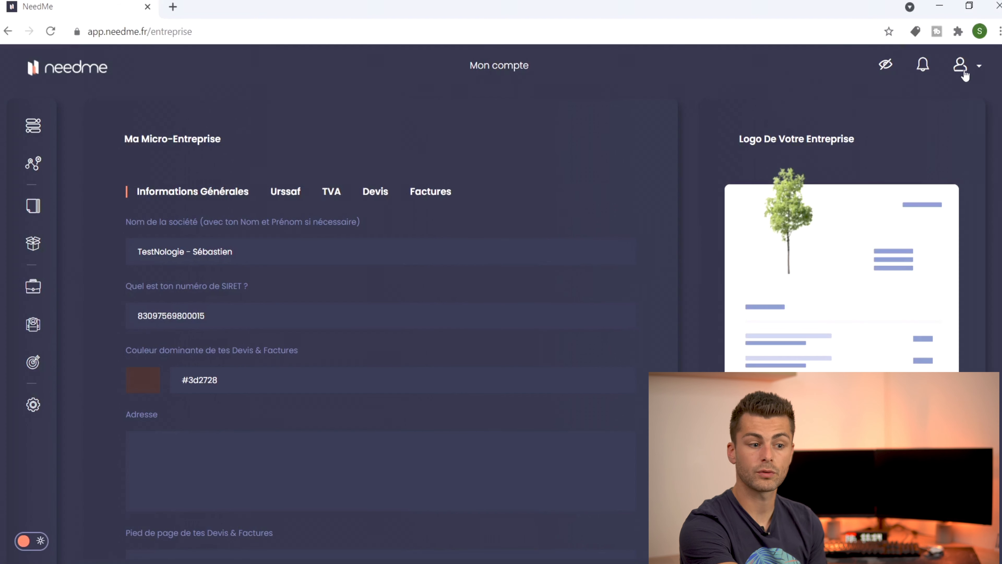
Step: Open the Mon entreprise settings and set the quote and invoice colour to red #fa0200
left_click(965, 75)
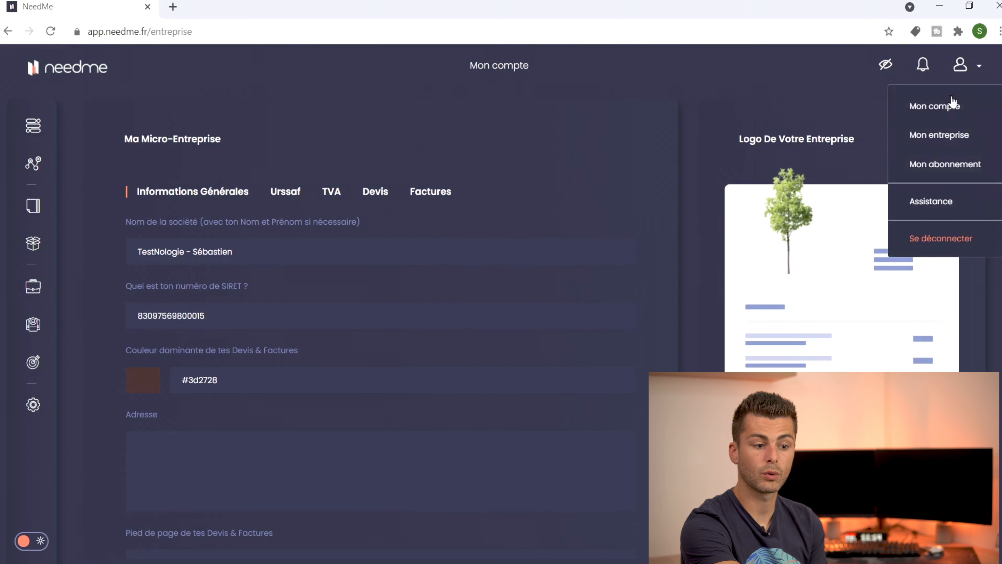
left_click(942, 139)
left_click(491, 246)
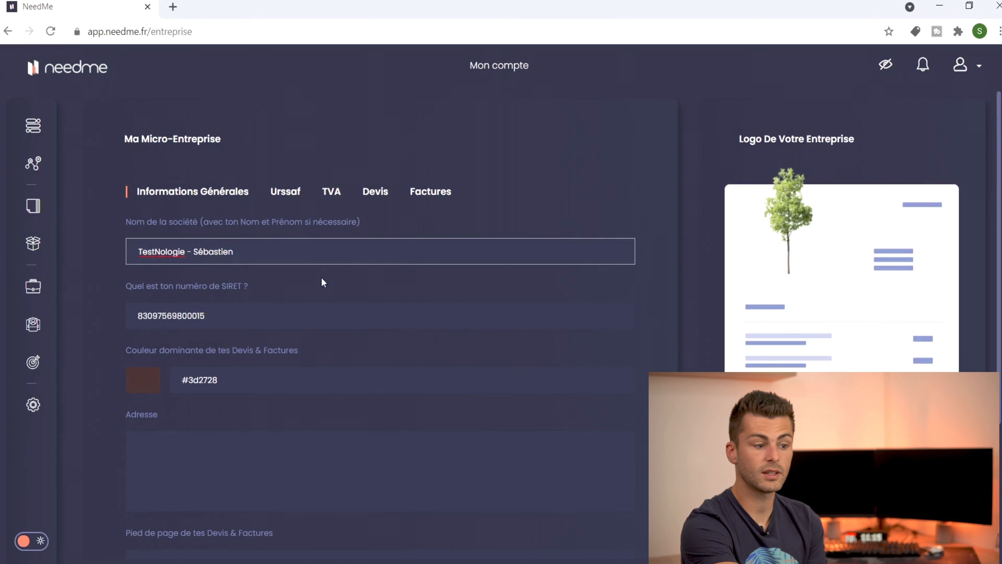
left_click(229, 389)
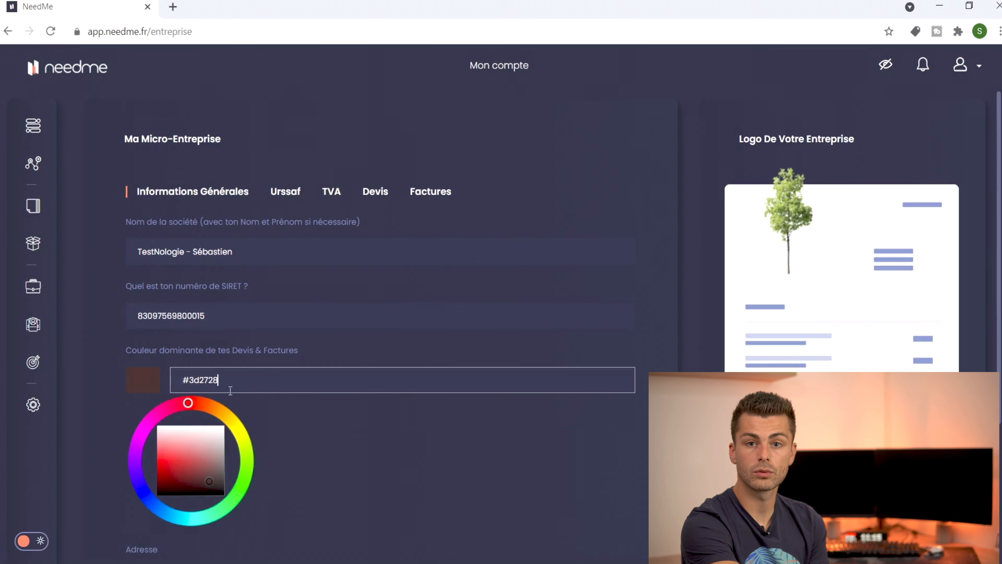
mouse_move(188, 402)
left_mouse_down()
mouse_move(153, 417)
mouse_move(192, 373)
left_mouse_up()
left_click_drag(193, 462, 142, 460)
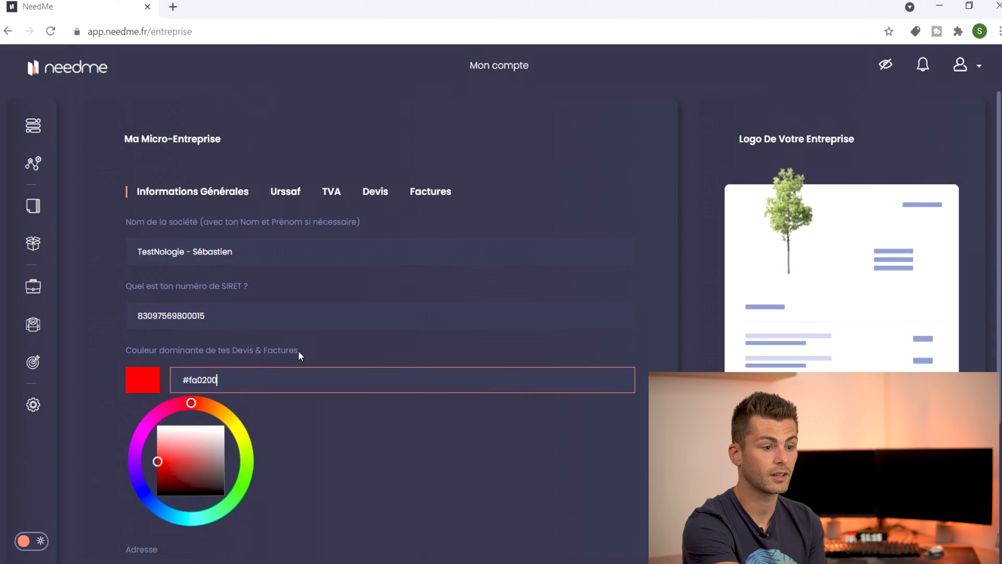
Step: Fill the Adresse and Pied de page boxes with filler text
key("Tab")
type("hjzvfbsfbzigbeorjg")
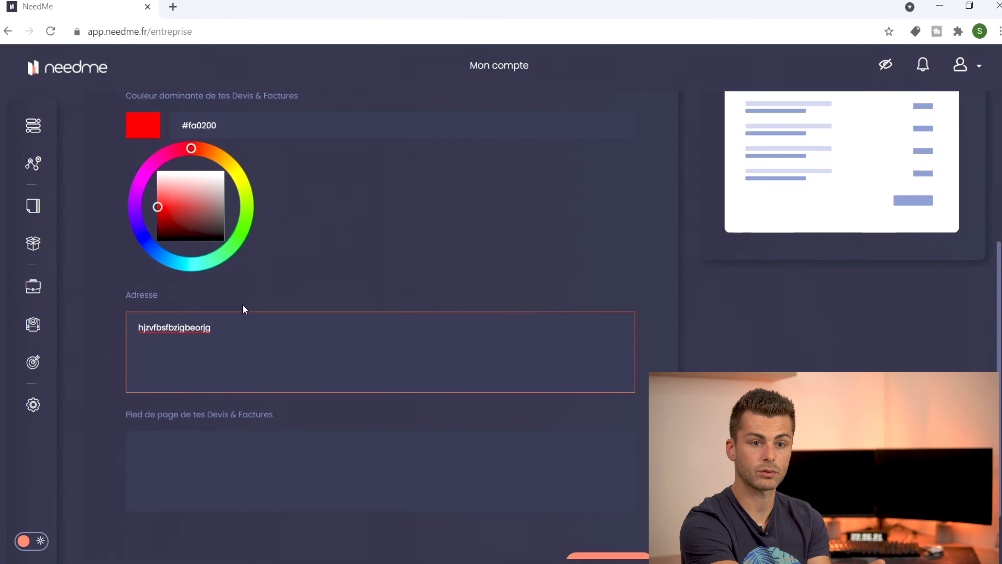
left_click(221, 444)
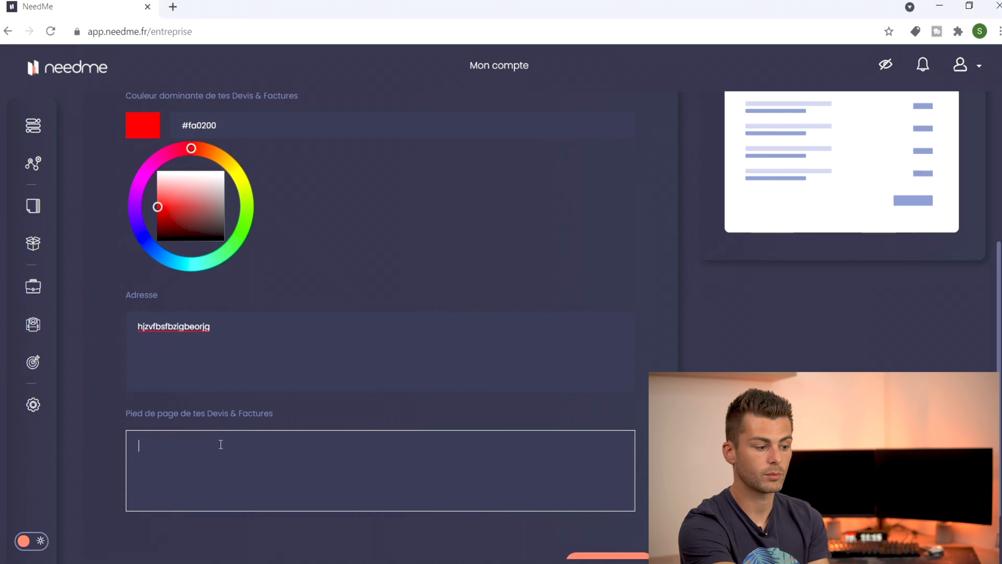
type("jnqzvo")
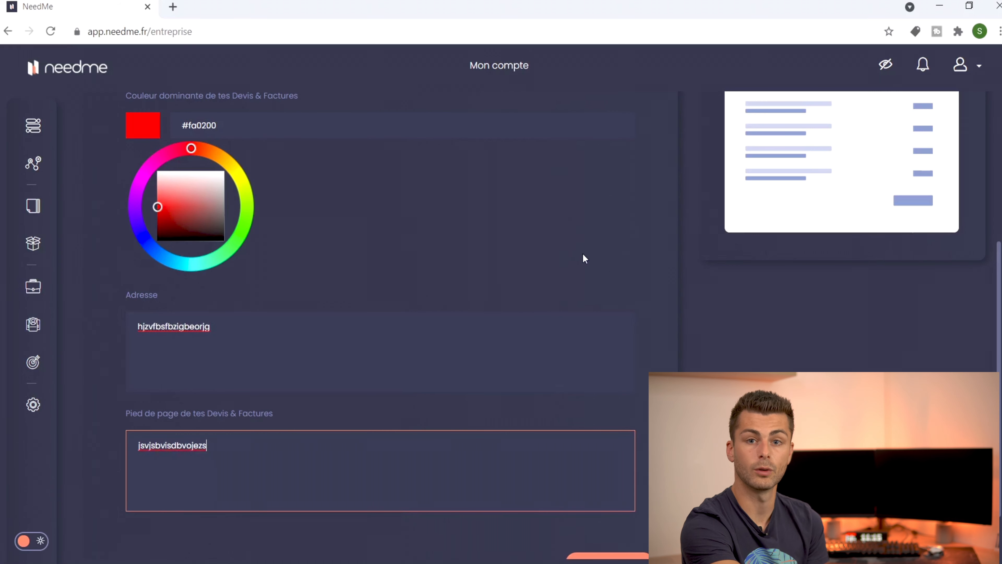
scroll(578, 249, "up", 5)
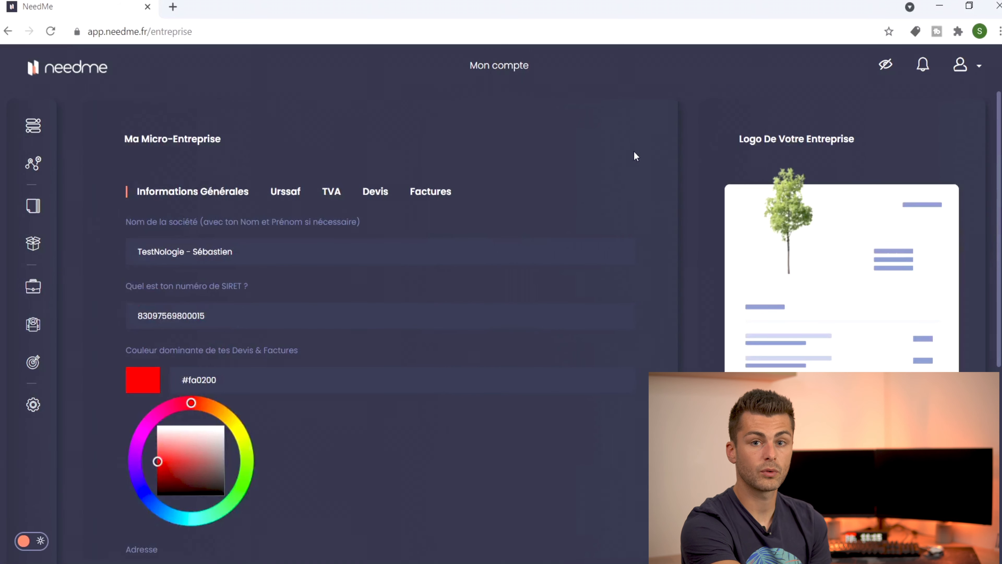
mouse_move(815, 206)
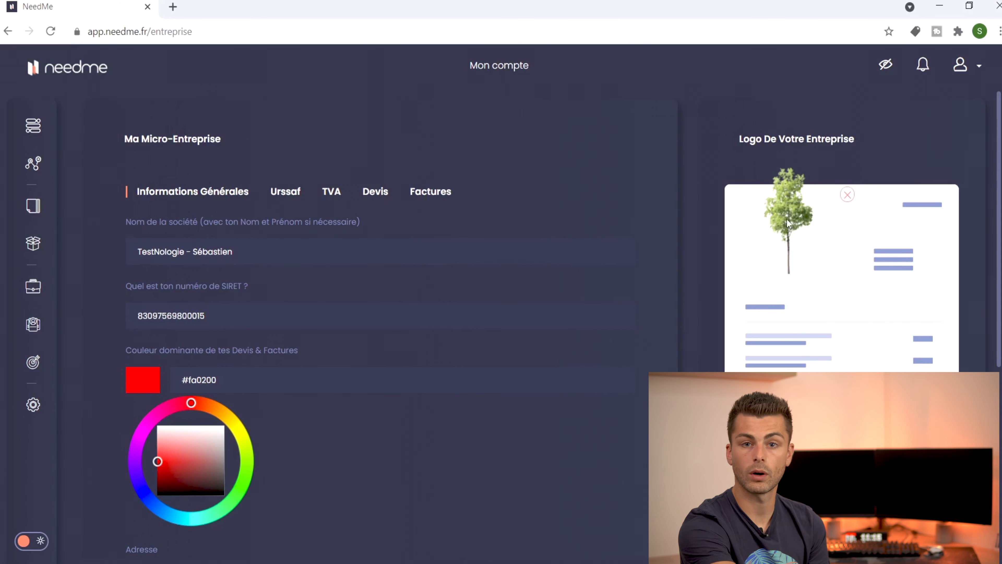
Step: Review the Urssaf contribution percentage and frequency settings
left_click(285, 198)
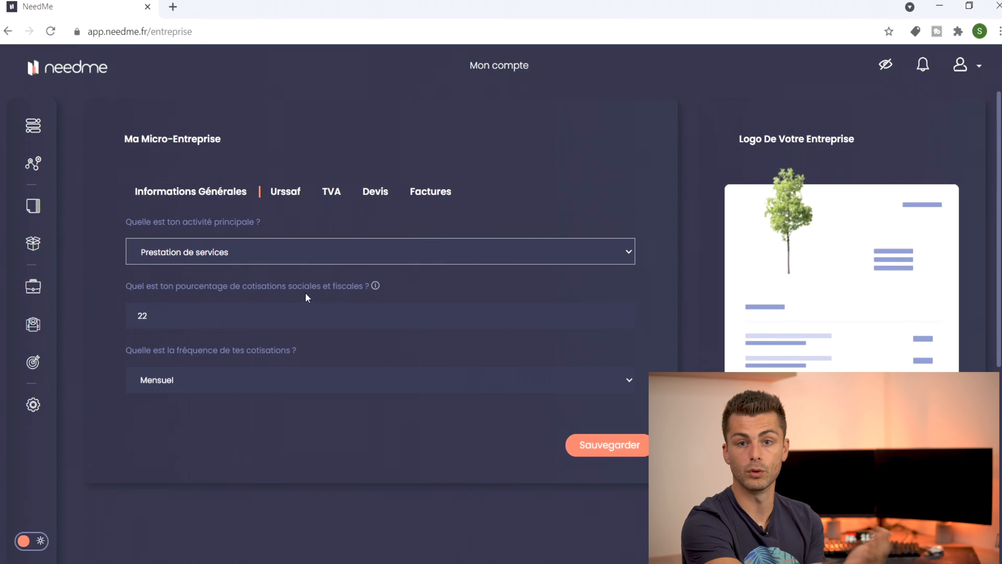
left_click(268, 309)
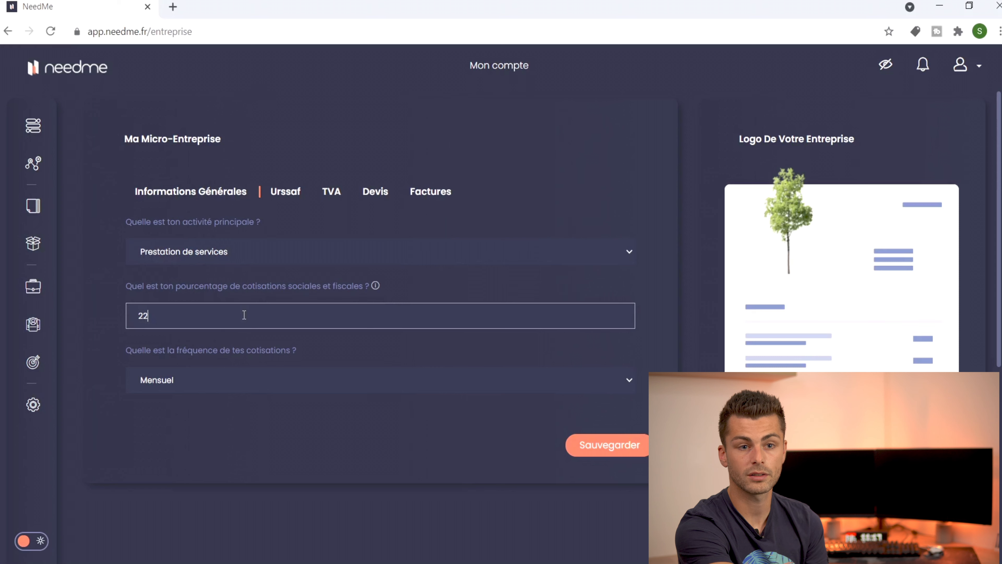
left_click(254, 377)
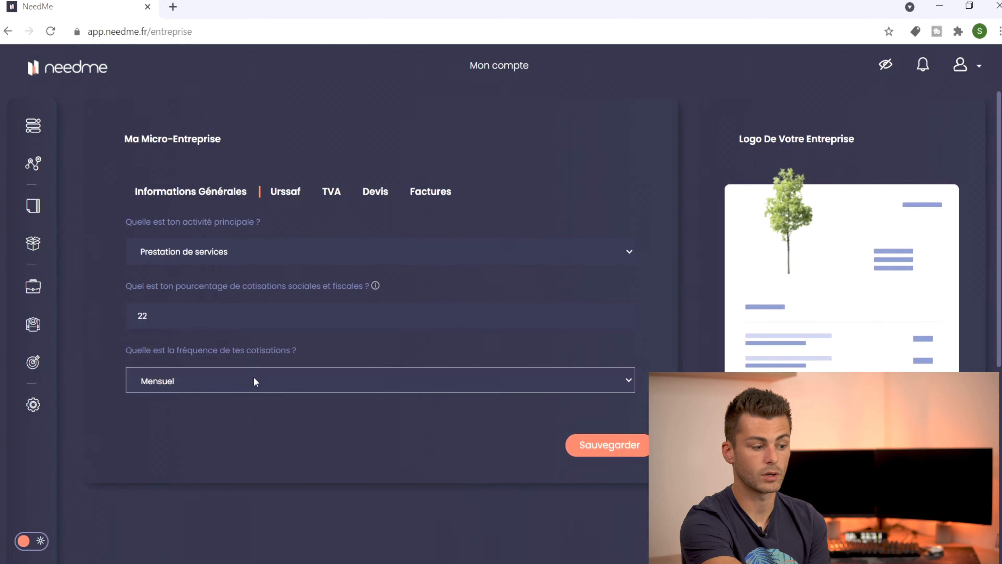
Step: Look through the TVA, Devis and Factures tabs, ending on the Devis tab
left_click(328, 192)
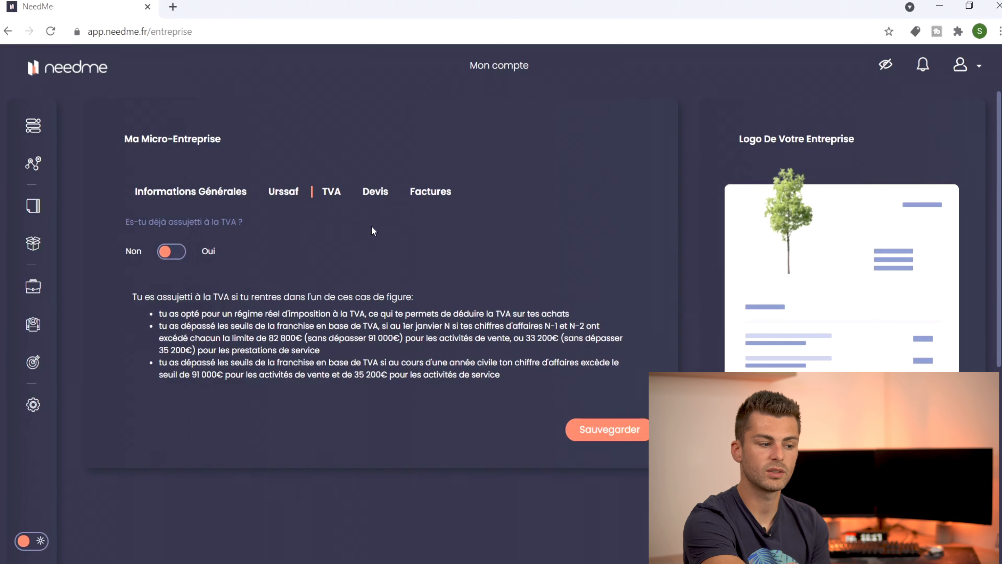
left_click(380, 192)
left_click(419, 193)
left_click(375, 191)
left_click(436, 196)
left_click(384, 193)
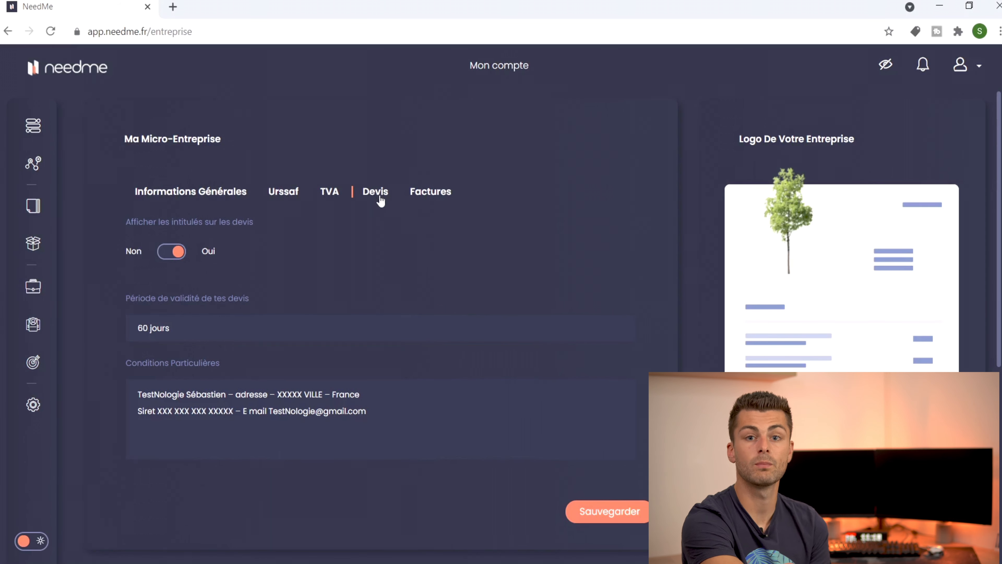
Step: Check the quote special conditions, then the invoice payment term and special conditions
left_click(376, 395)
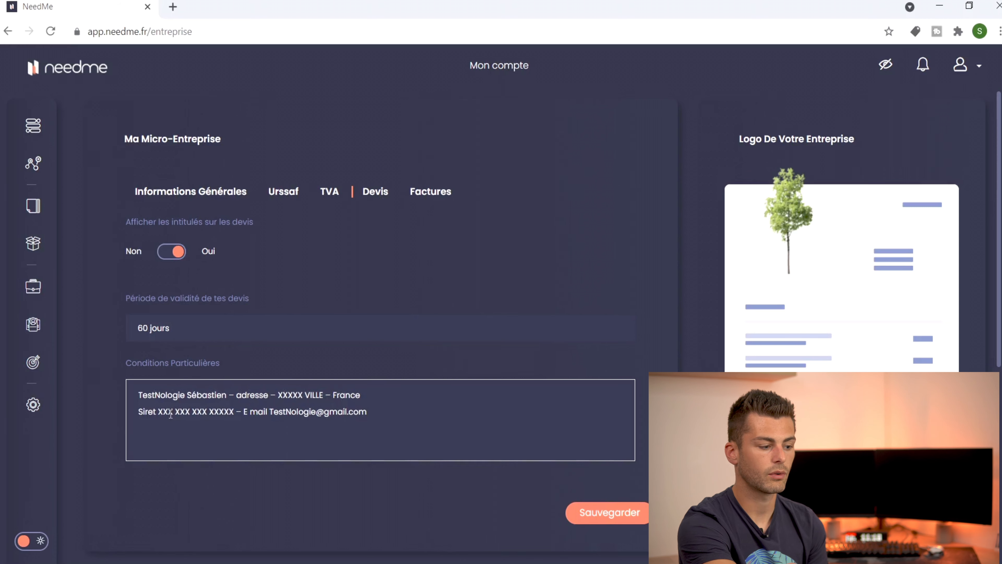
left_click(431, 196)
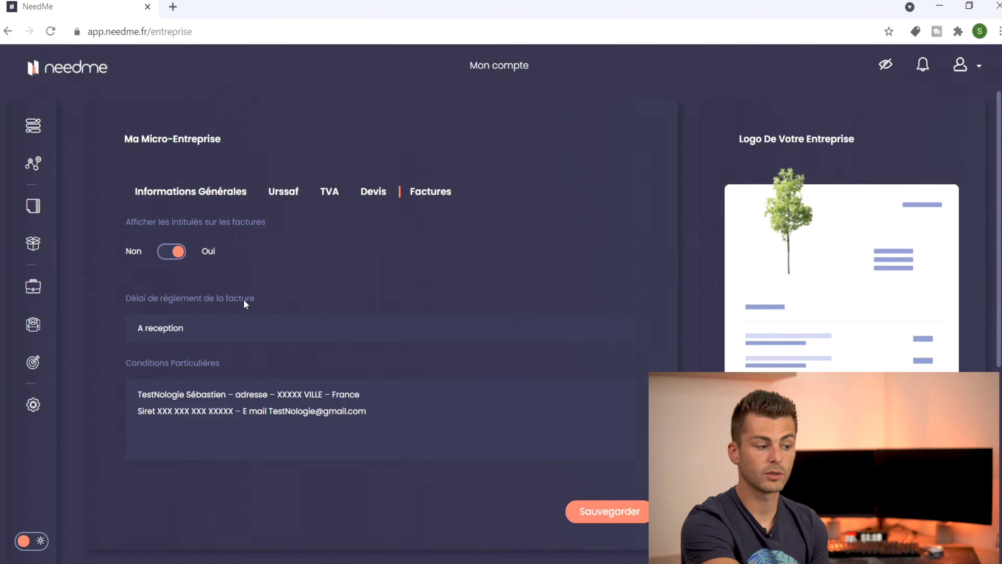
left_click(198, 328)
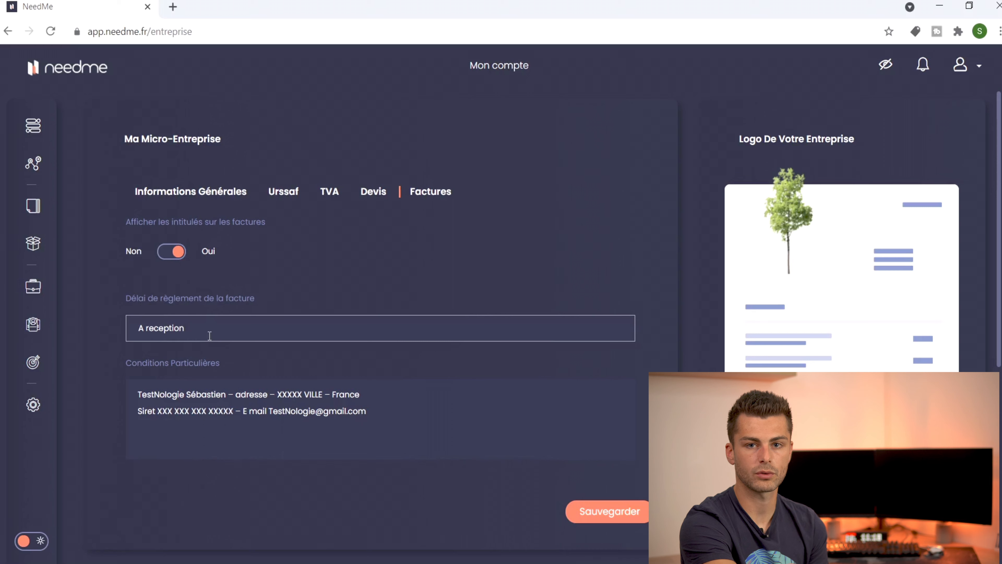
left_click(244, 413)
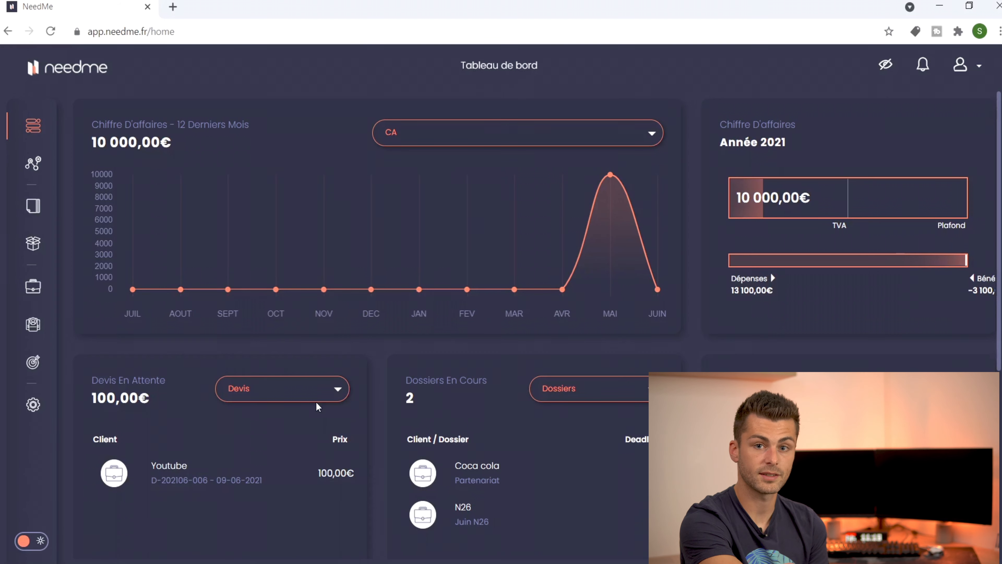
Step: Browse the Mon activité figures and open the year selector
left_click(33, 163)
scroll(374, 227, "down", 2)
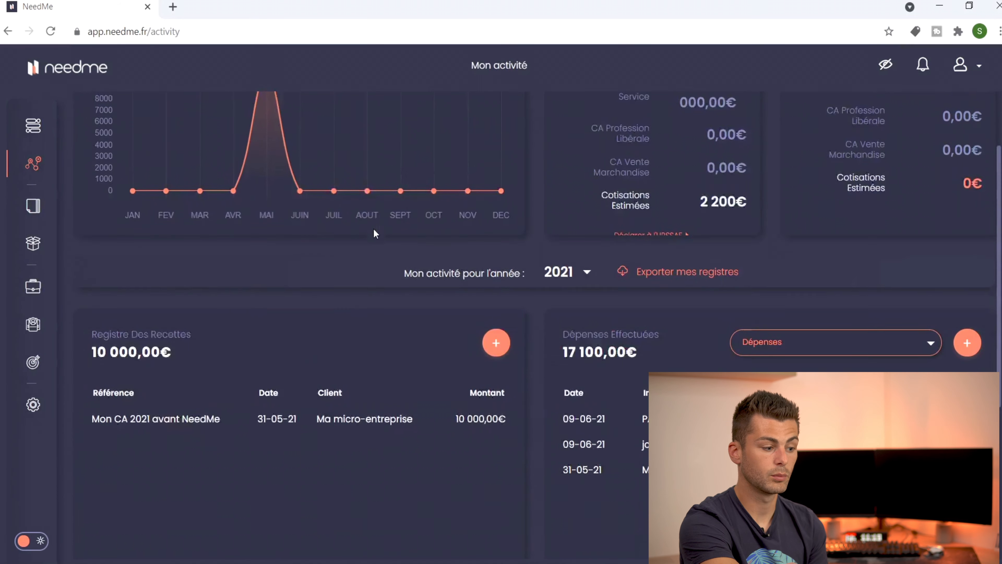
scroll(373, 228, "down", 1)
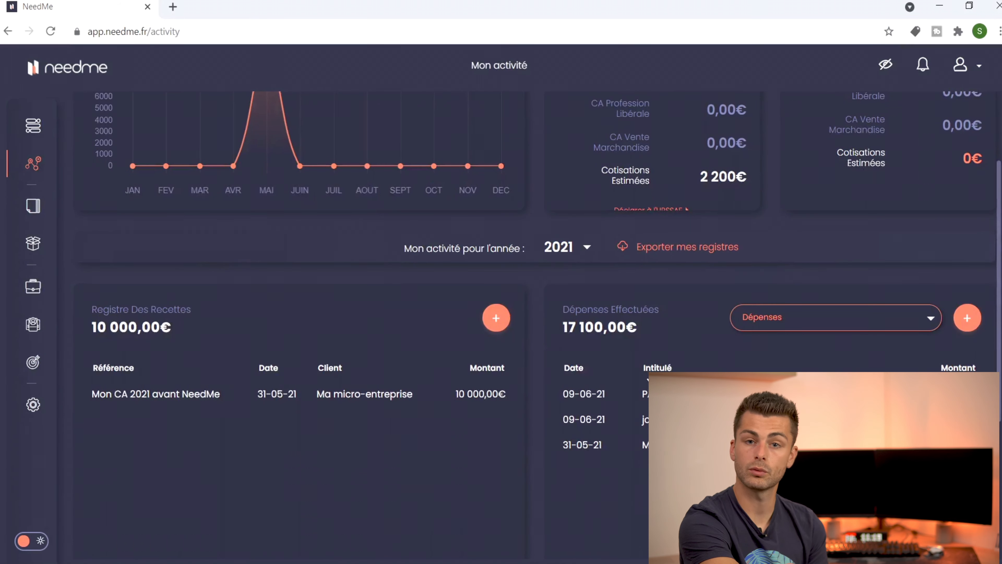
scroll(864, 270, "up", 3)
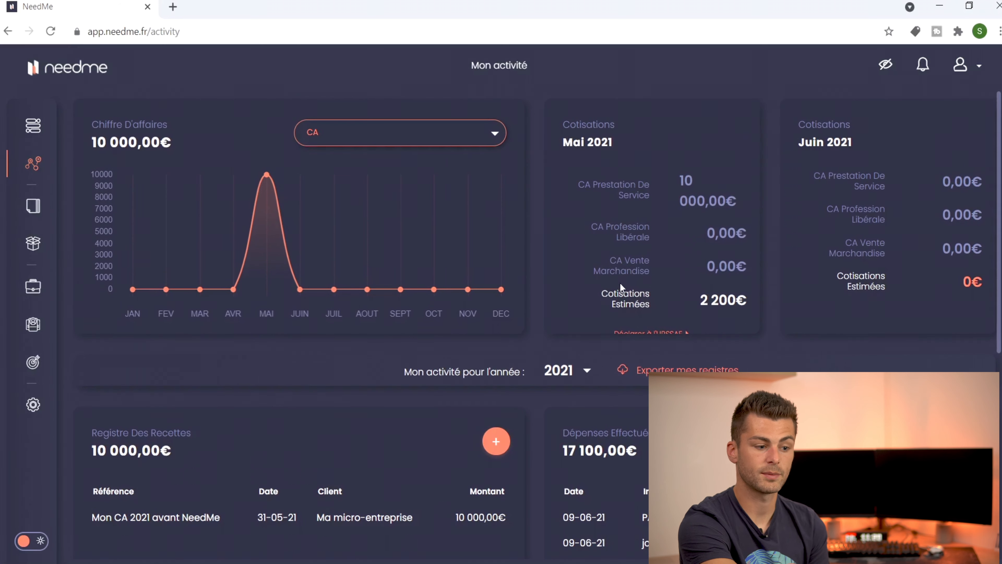
scroll(589, 296, "down", 2)
left_click(589, 297)
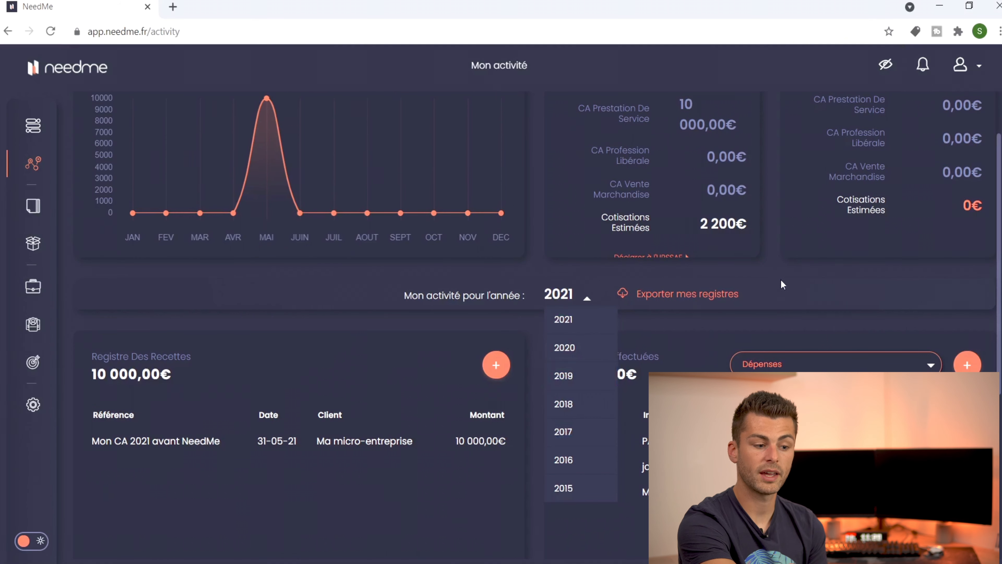
scroll(793, 293, "down", 3)
Step: Open the Dépenses/contributions choice and bring up a new-expense form
left_click(792, 265)
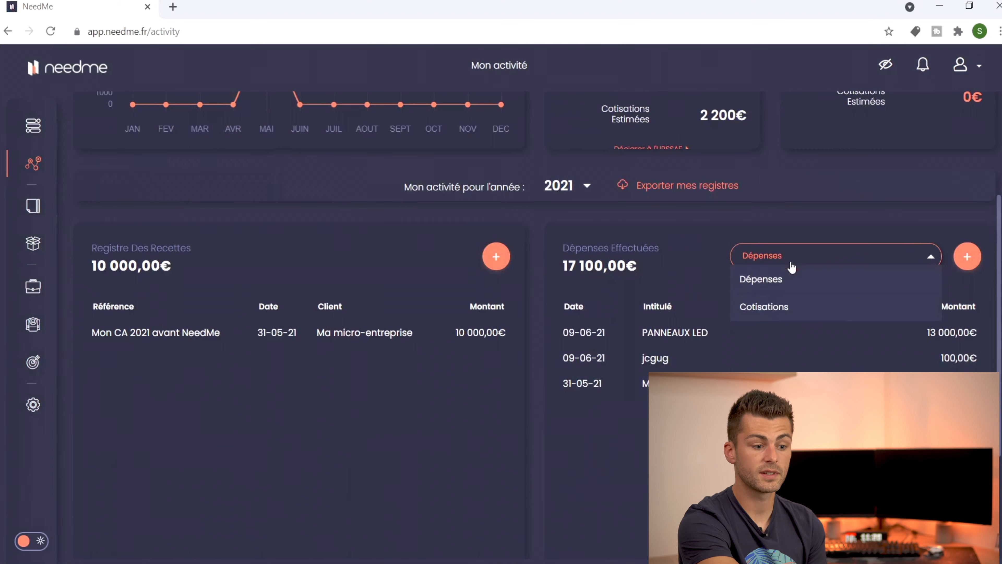
left_click(967, 256)
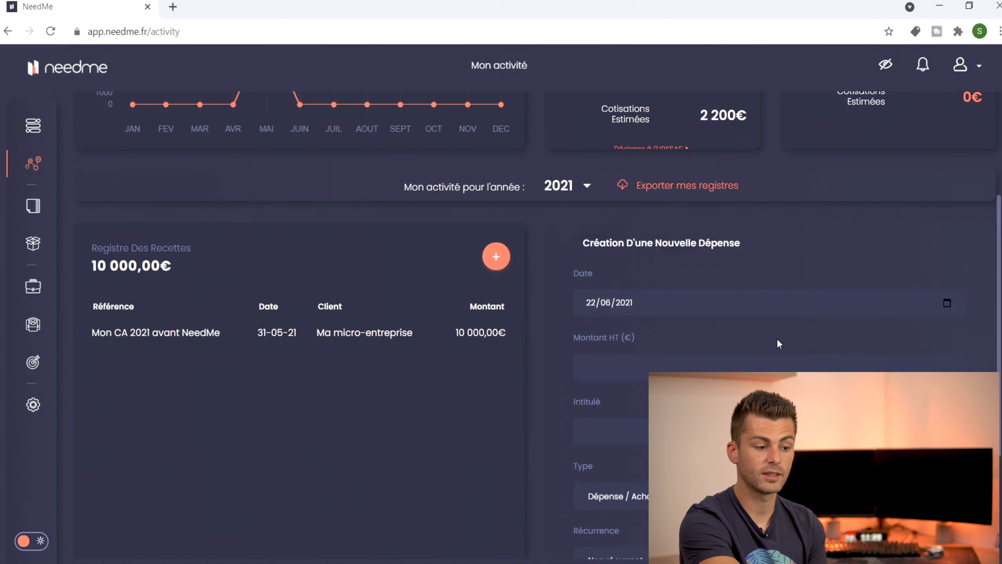
scroll(776, 338, "down", 3)
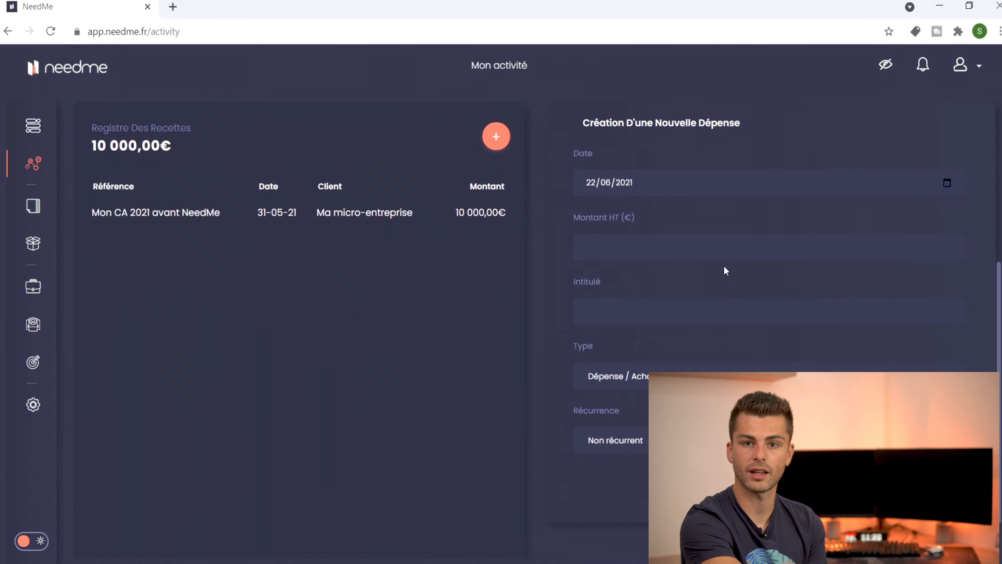
mouse_move(25, 168)
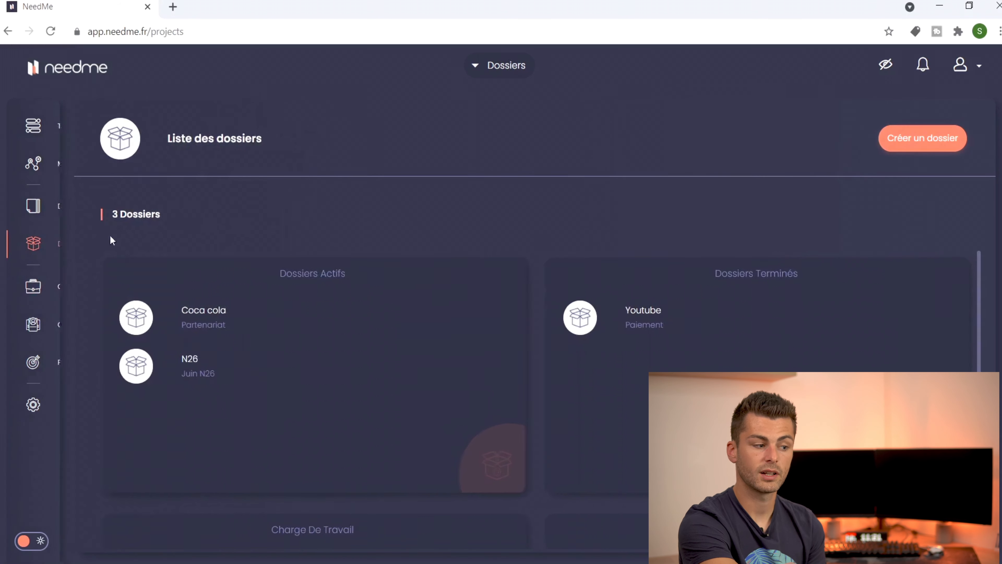
Step: Open the Liste des clients page from the sidebar's CLIENTS entry
mouse_move(49, 246)
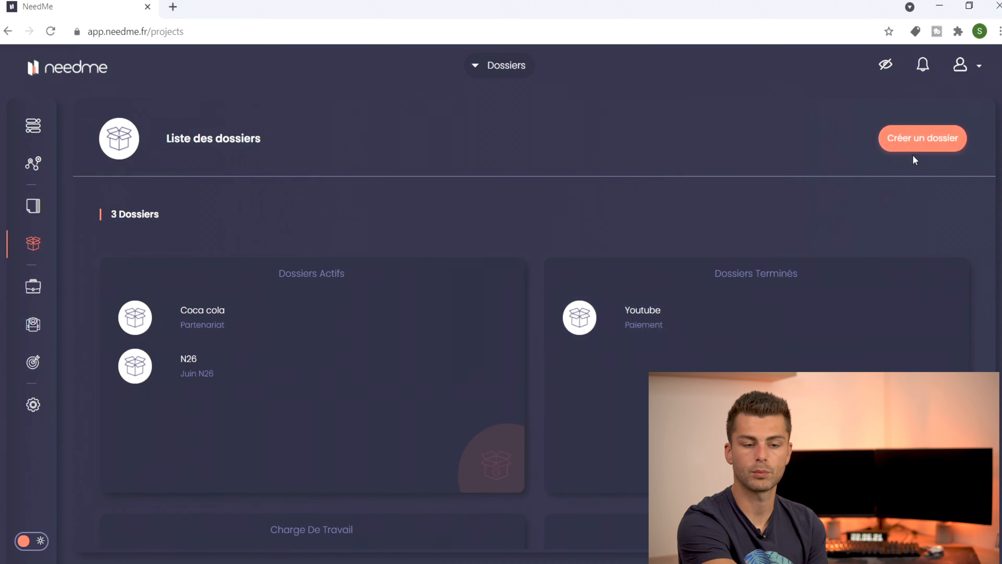
left_click(54, 286)
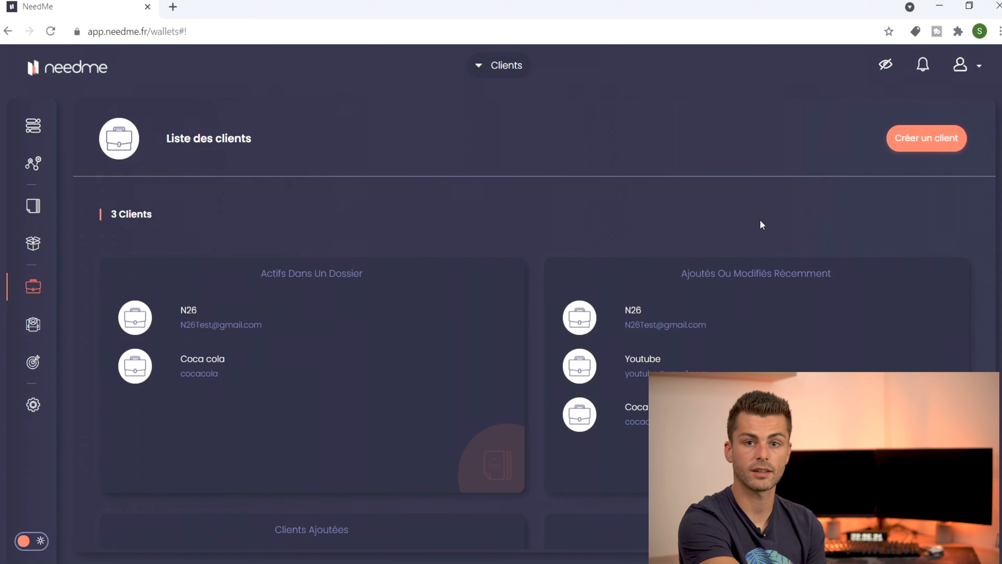
Step: Create the client 'Fanta', entering its e-mail address and phone number, and submit
left_click(937, 145)
left_click(296, 396)
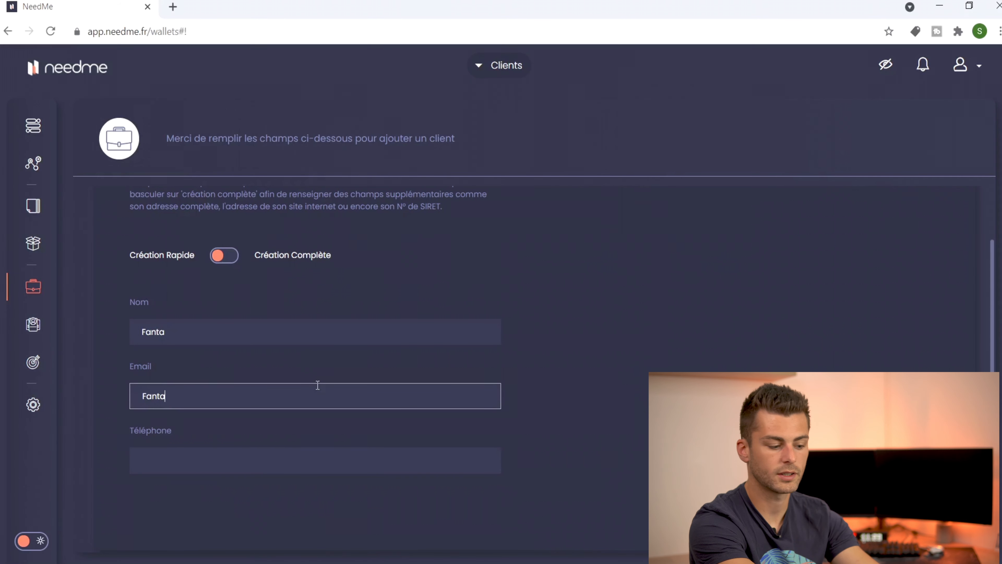
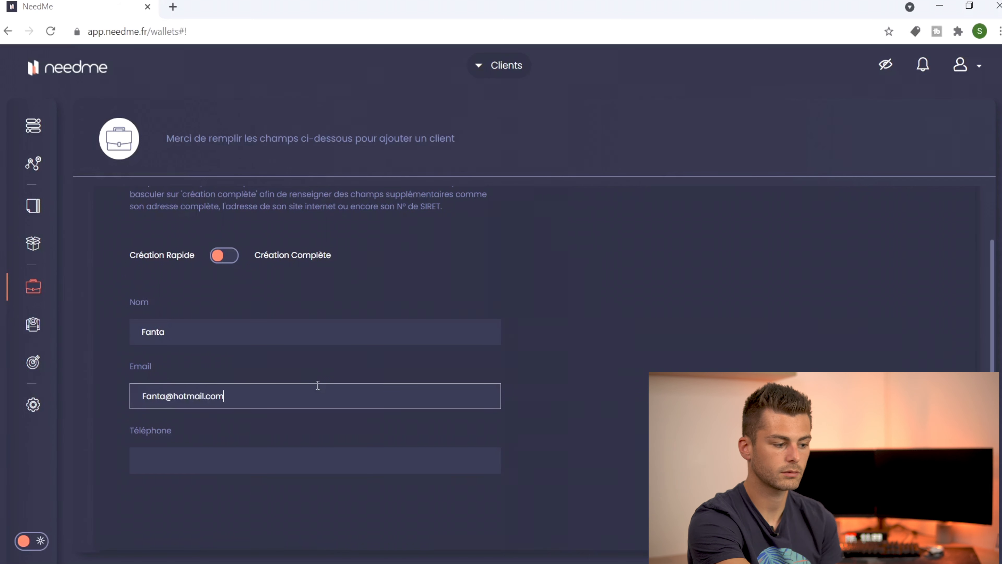
left_click(277, 466)
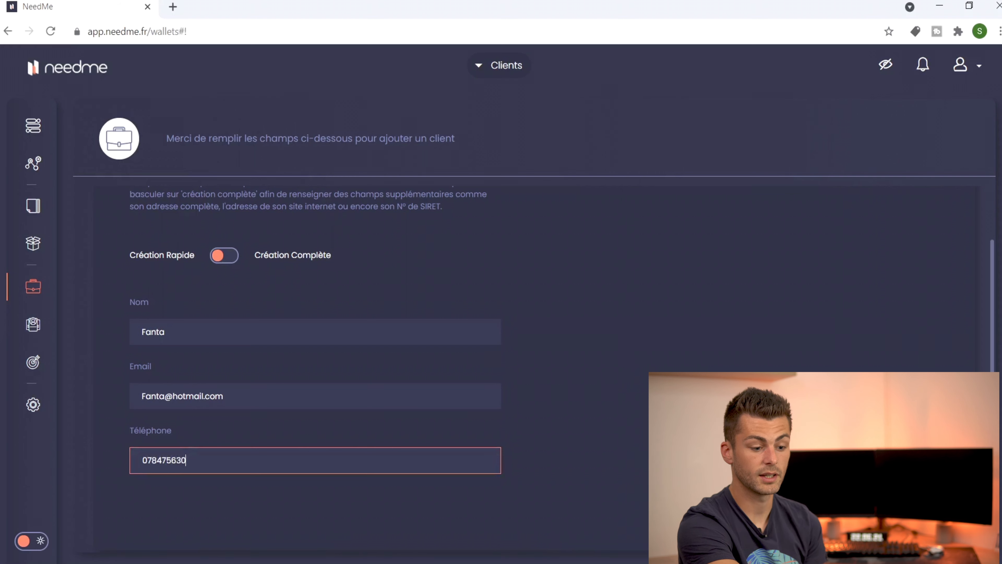
key("Return")
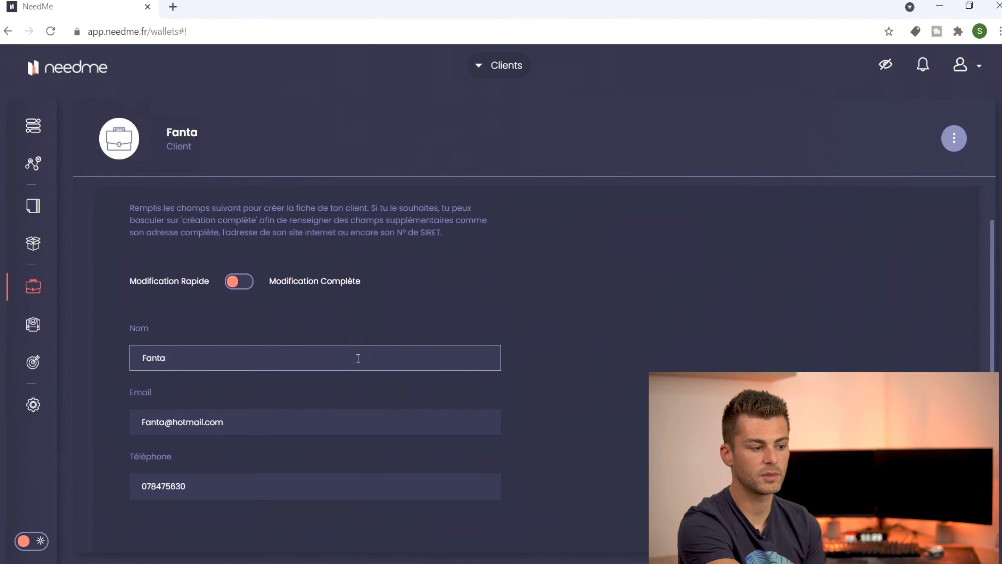
Step: Switch Fanta's form to Modification Complète and scroll through all the client fields
scroll(358, 358, "up", 1)
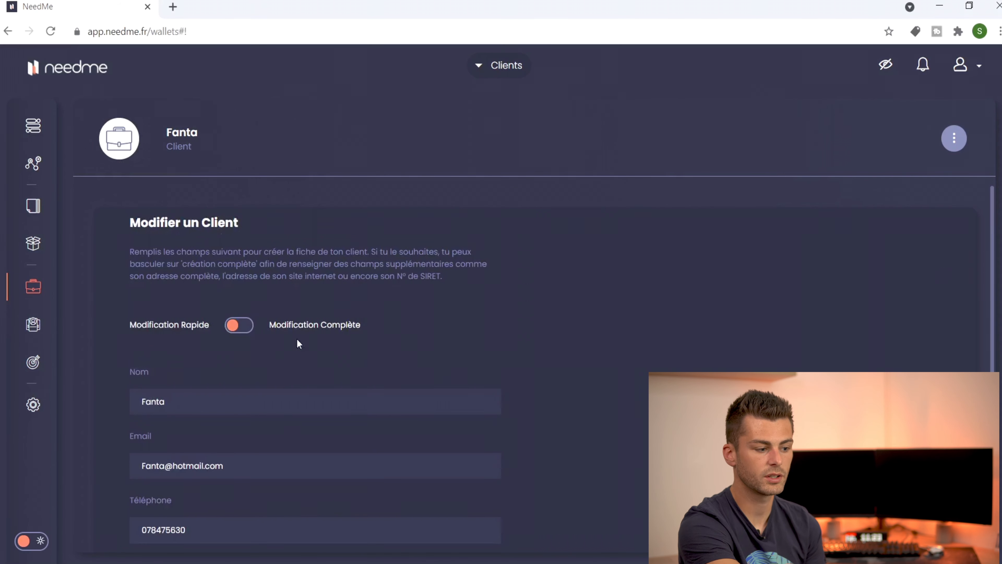
left_click(239, 325)
scroll(558, 339, "down", 2)
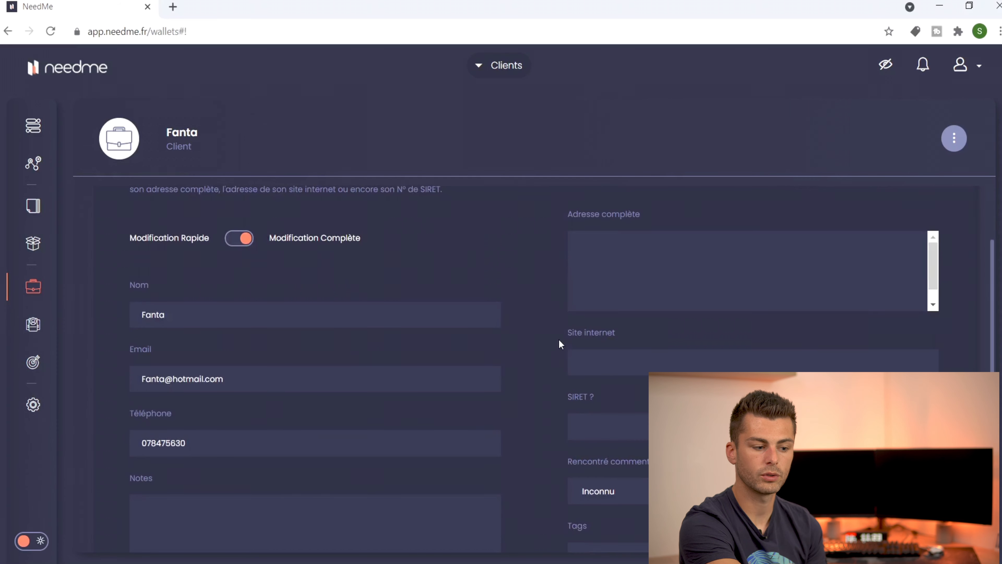
scroll(654, 356, "down", 1)
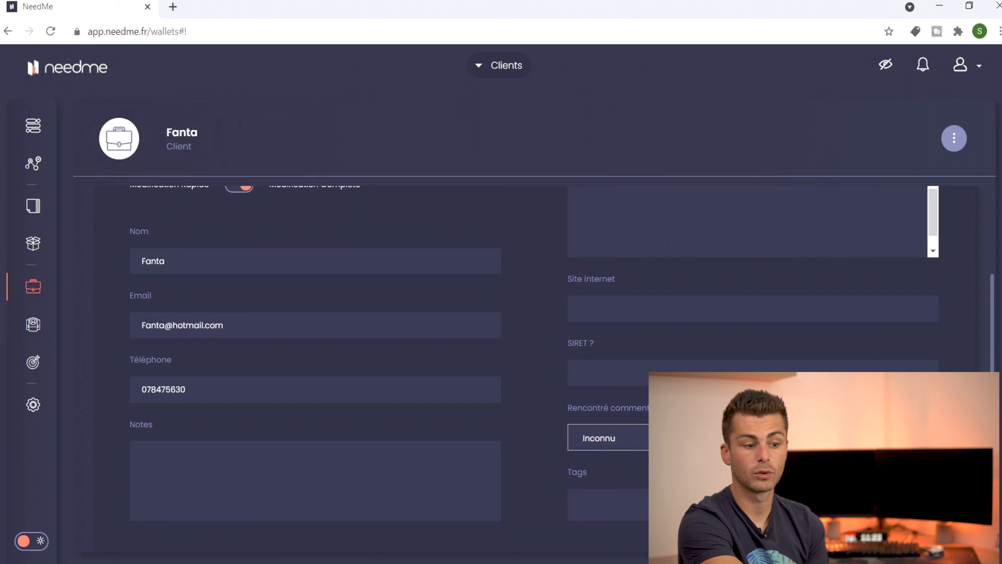
scroll(608, 438, "down", 2)
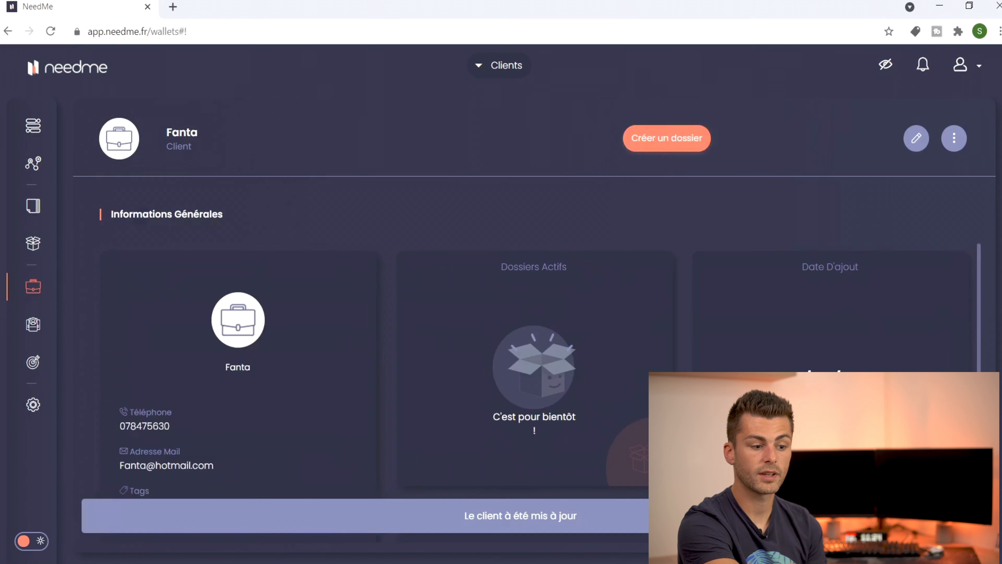
scroll(535, 379, "down", 5)
scroll(534, 379, "up", 4)
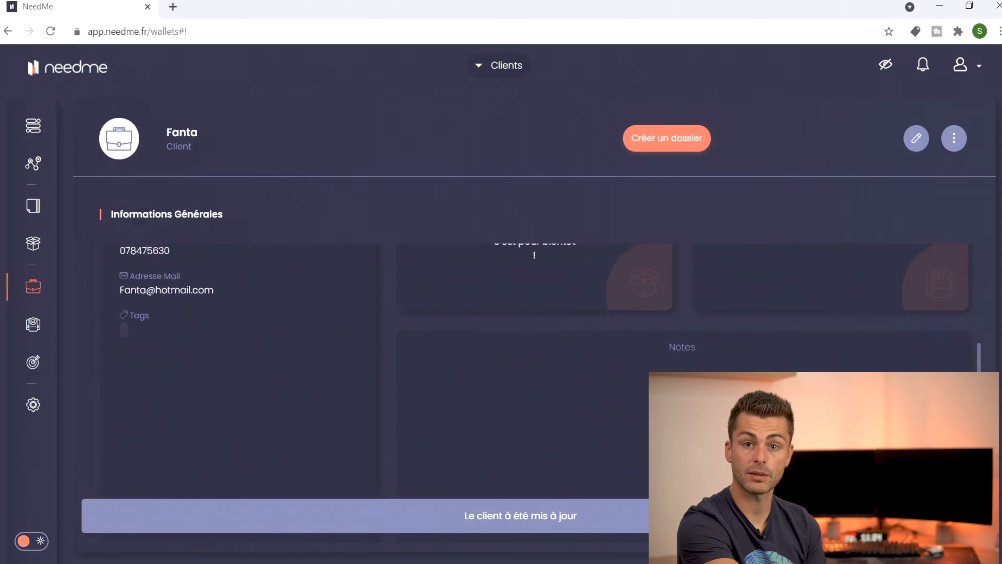
Step: Open the Coca cola client's Partenariat dossier and scroll to its Coordonnées and dates
left_click(47, 285)
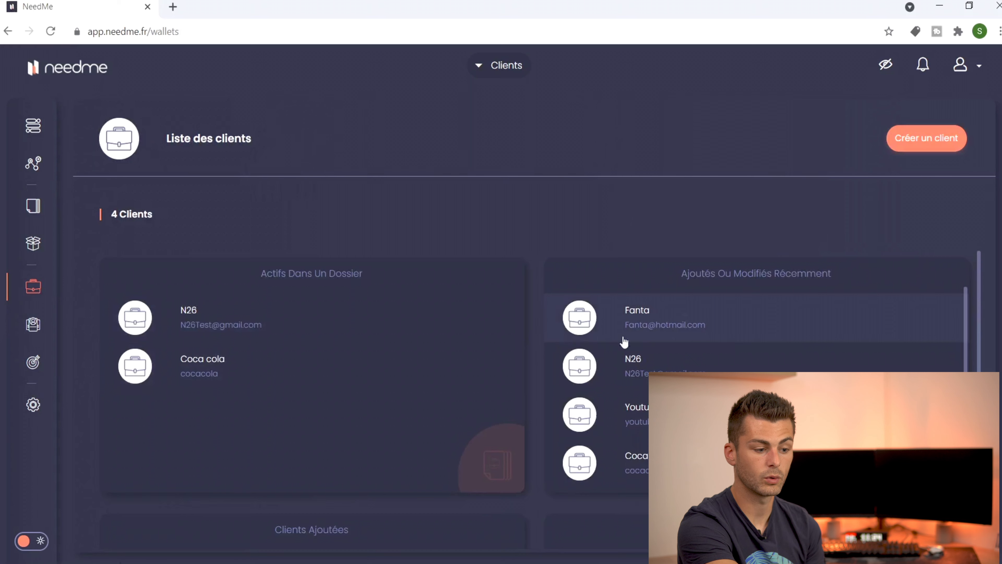
left_click(276, 365)
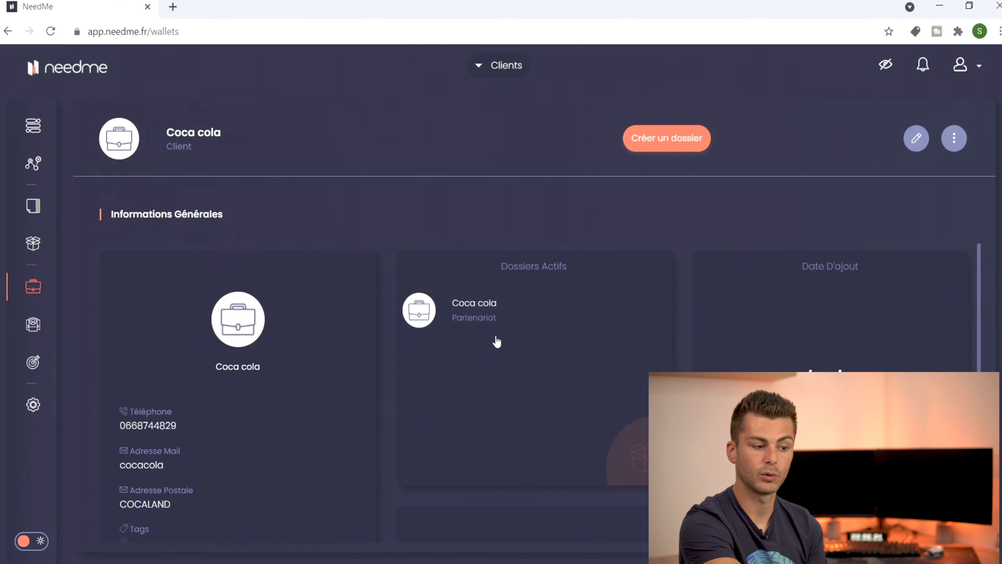
left_click(513, 323)
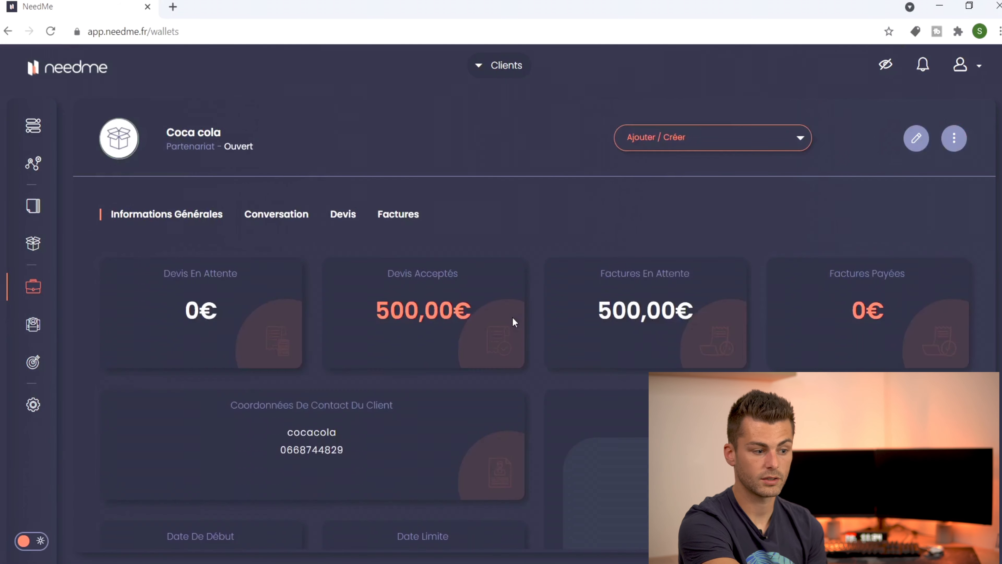
scroll(521, 260, "down", 3)
scroll(522, 260, "up", 3)
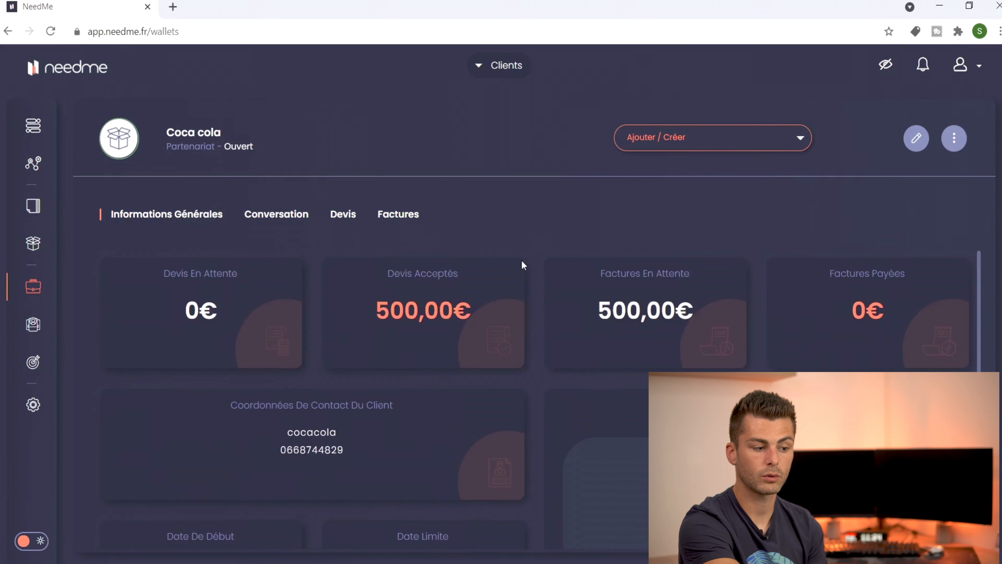
scroll(522, 260, "down", 1)
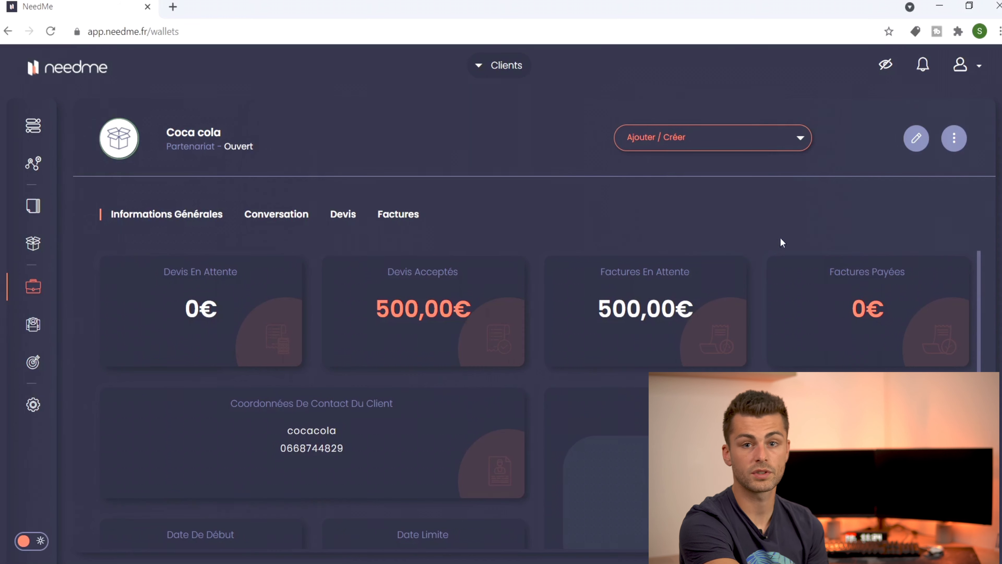
scroll(537, 312, "down", 3)
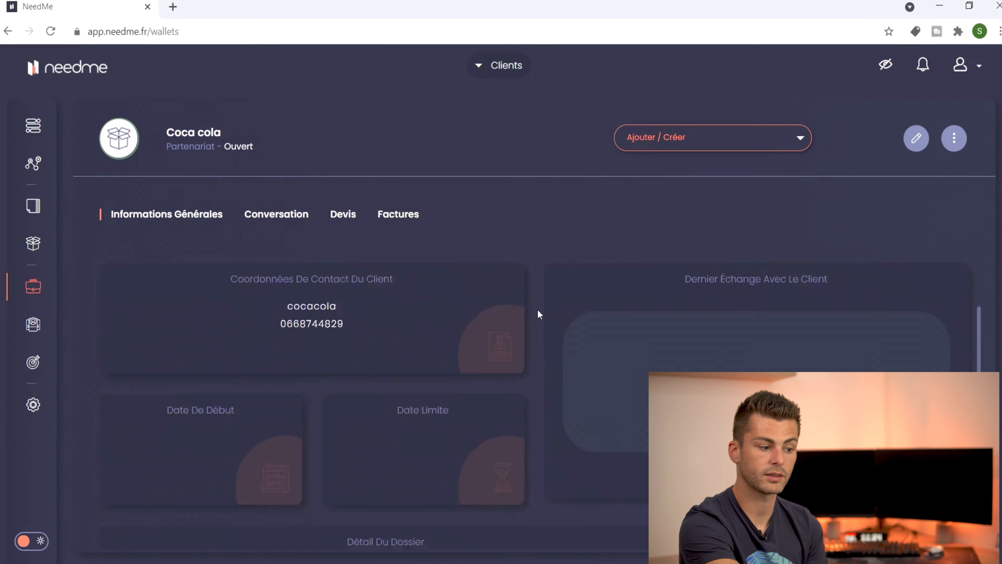
scroll(537, 312, "up", 1)
scroll(536, 311, "down", 1)
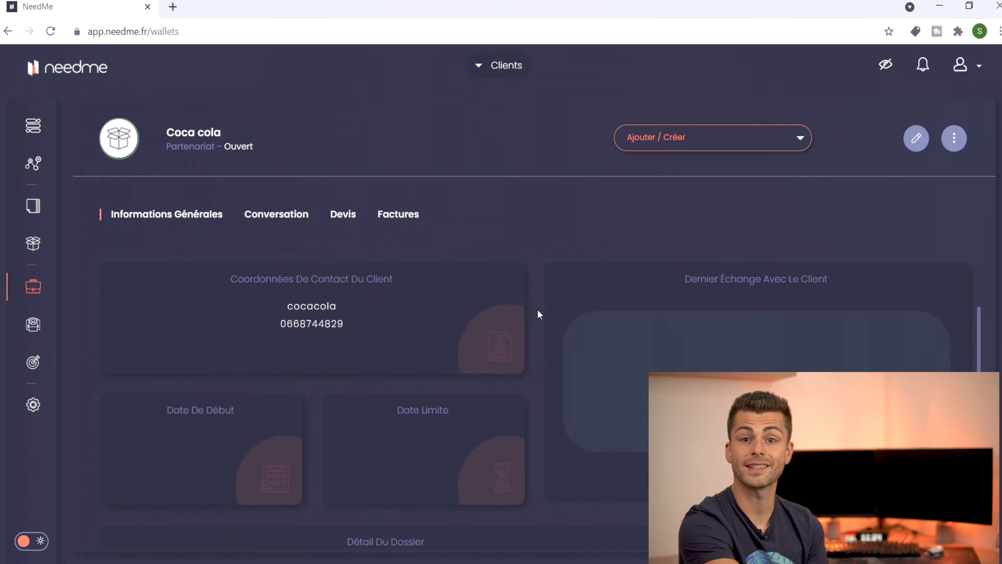
Step: Go via Contacts and Paramètres > Services to the new-service form and select its Description field
left_click(22, 330)
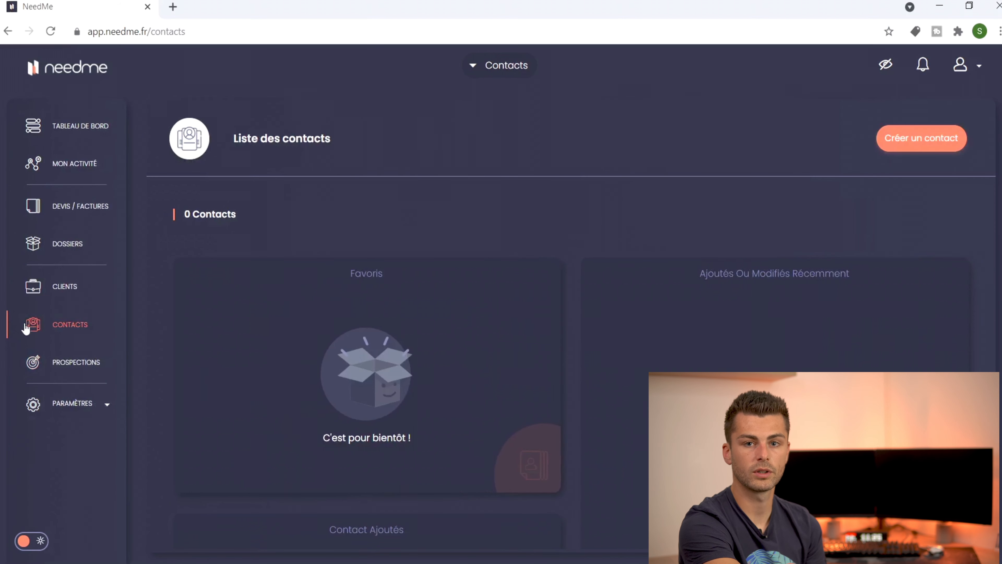
left_click(62, 413)
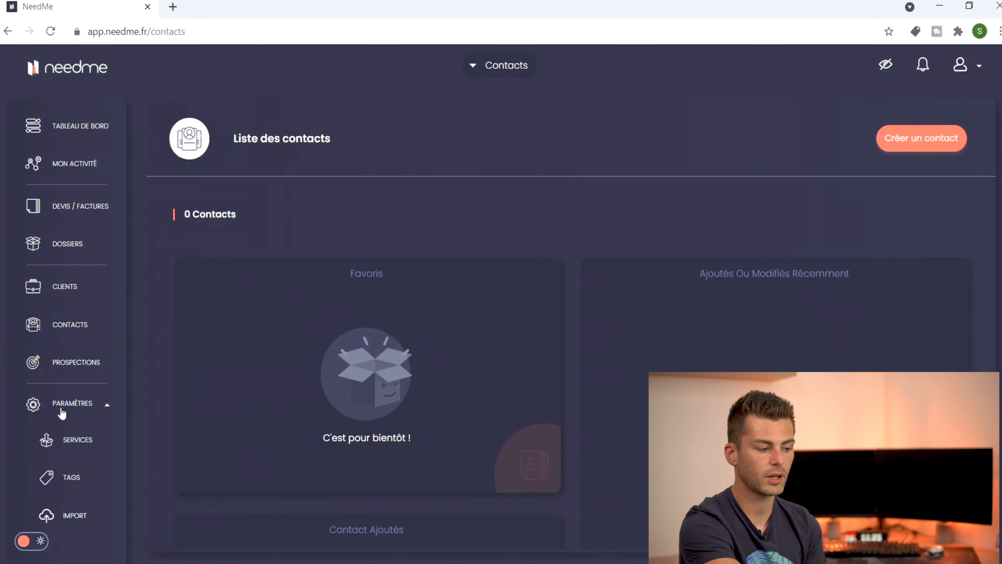
left_click(63, 450)
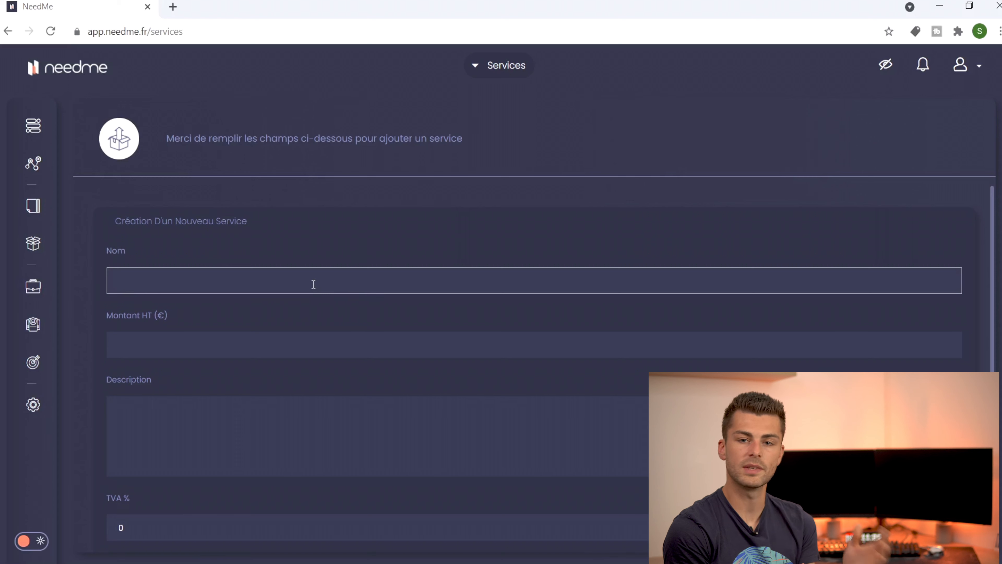
left_click(199, 398)
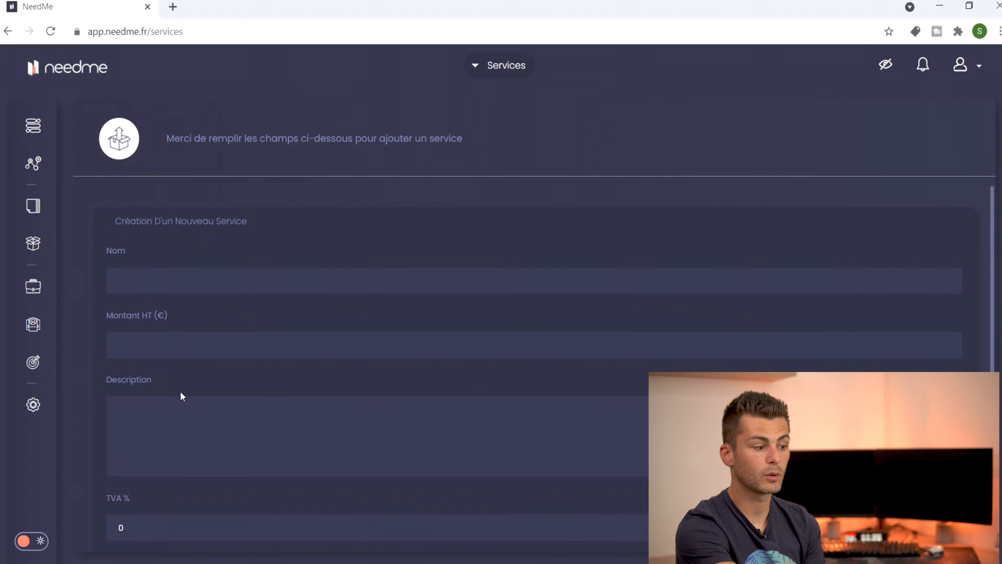
mouse_move(45, 307)
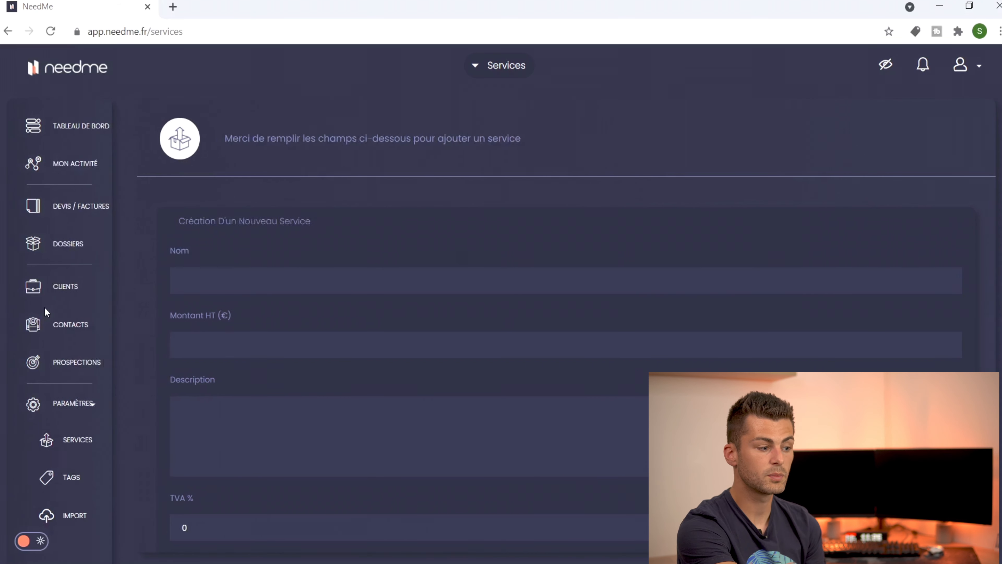
Step: Create blank quote D-202106-008 from Devis / Factures, dated 22-06-2021 with 60-day validity
left_click(74, 207)
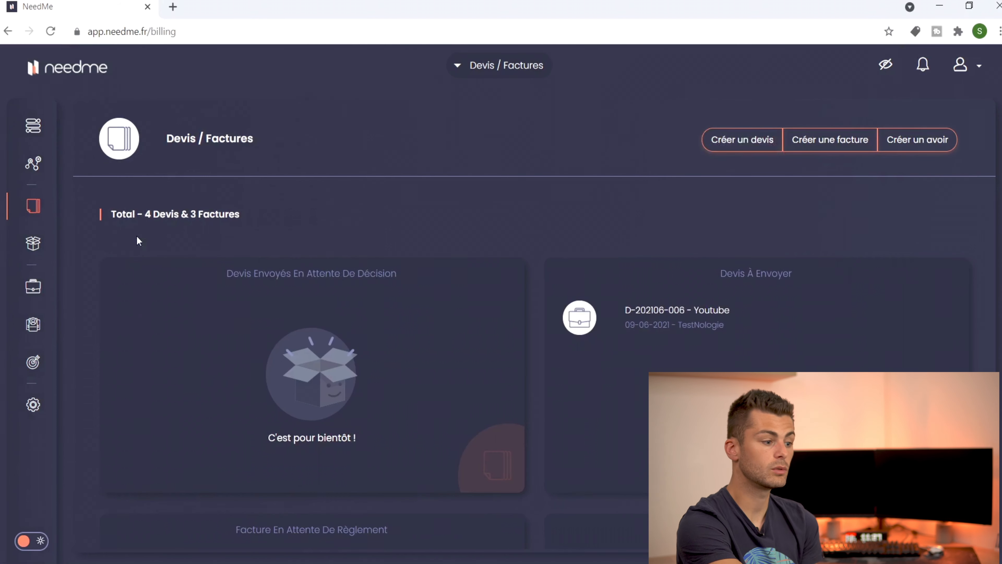
mouse_move(28, 219)
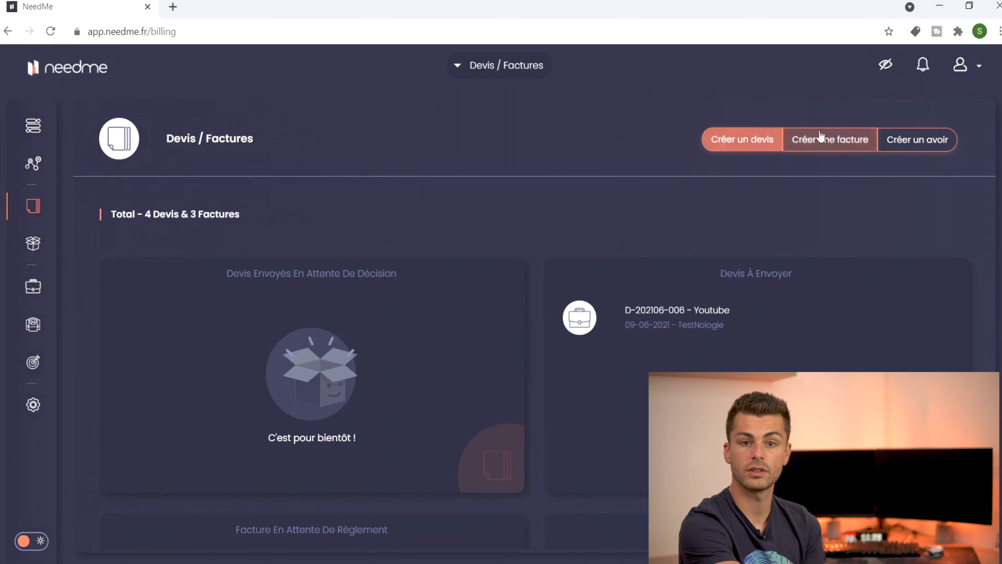
left_click(756, 144)
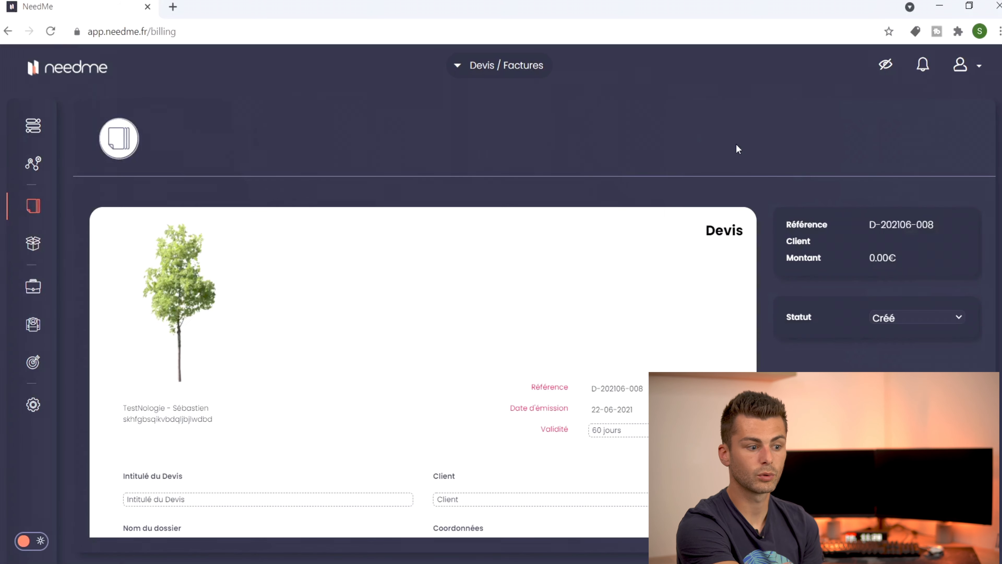
scroll(631, 286, "down", 1)
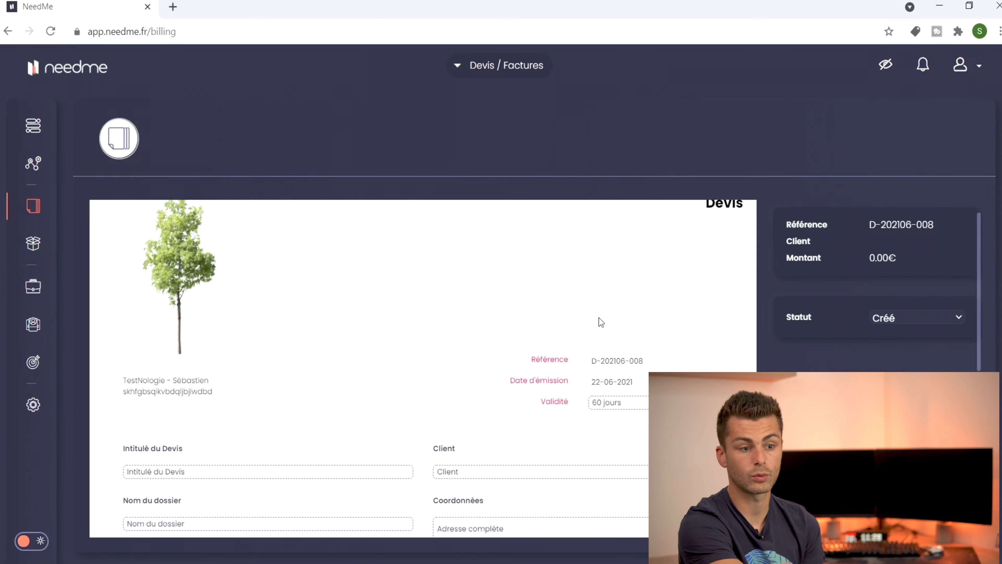
scroll(546, 359, "down", 3)
scroll(546, 360, "down", 5)
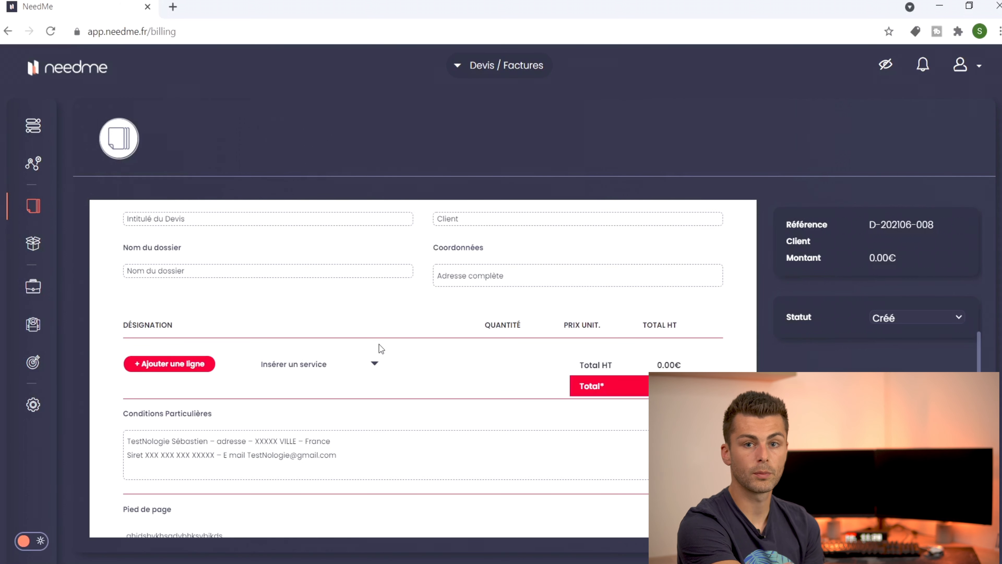
scroll(379, 344, "up", 9)
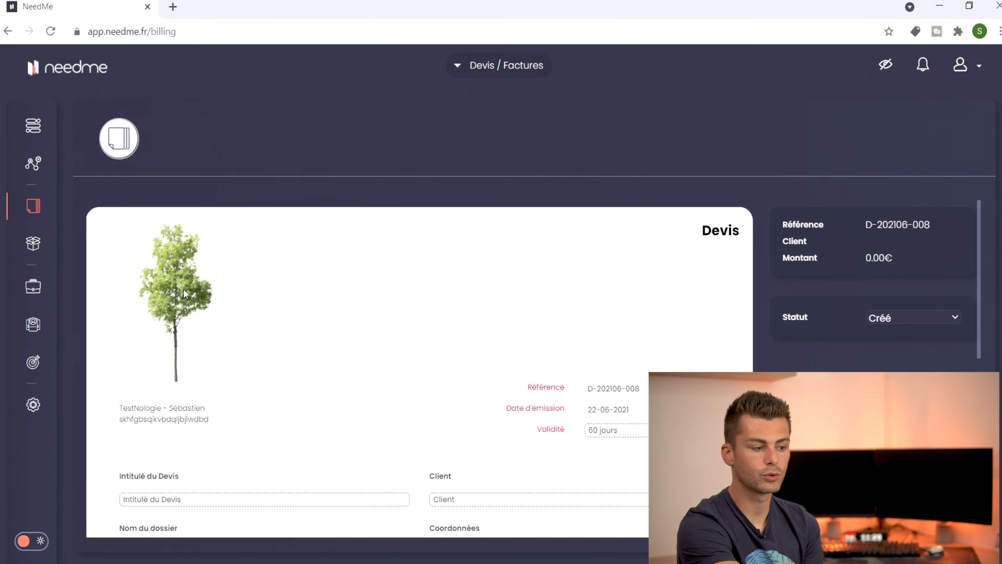
Step: Set the quote's validity to 15 days and its title to Partenariat
triple_click(124, 414)
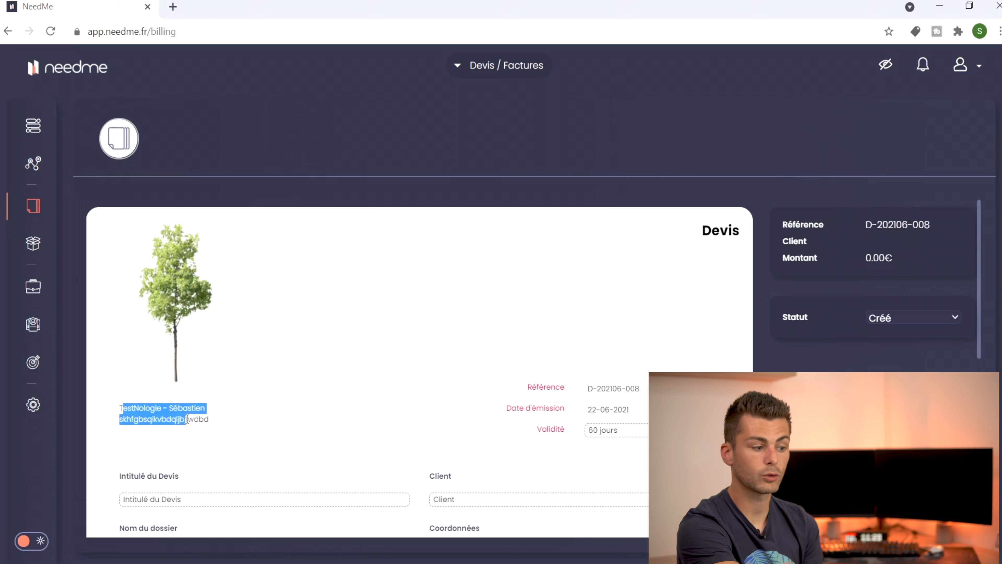
left_click(187, 419)
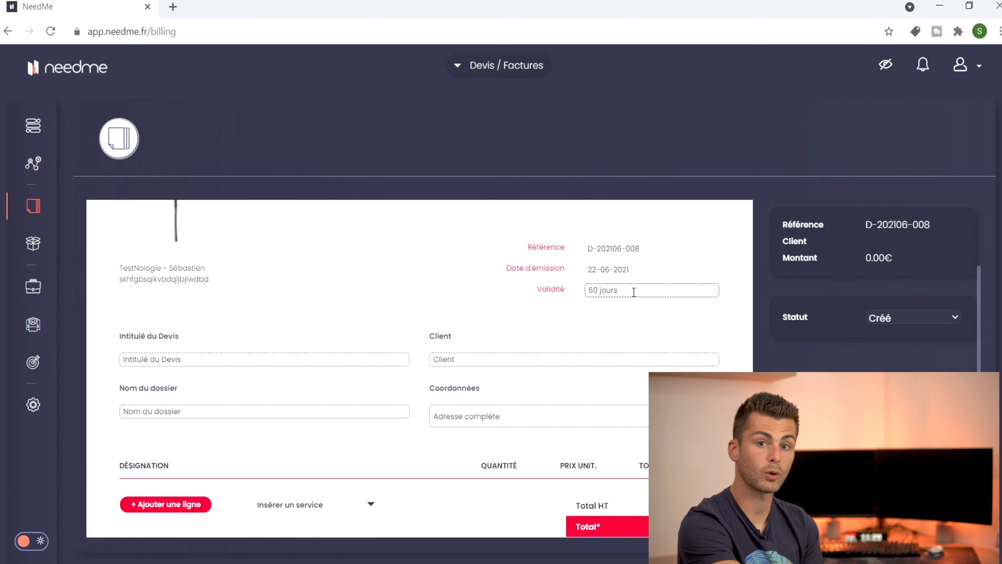
key("BackSpace")
key("BackSpace")
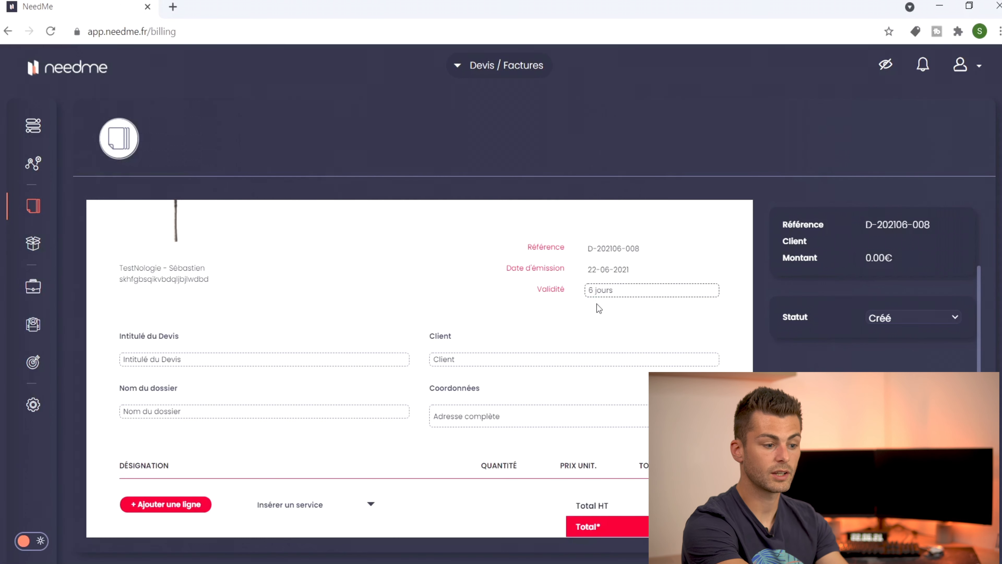
type("15")
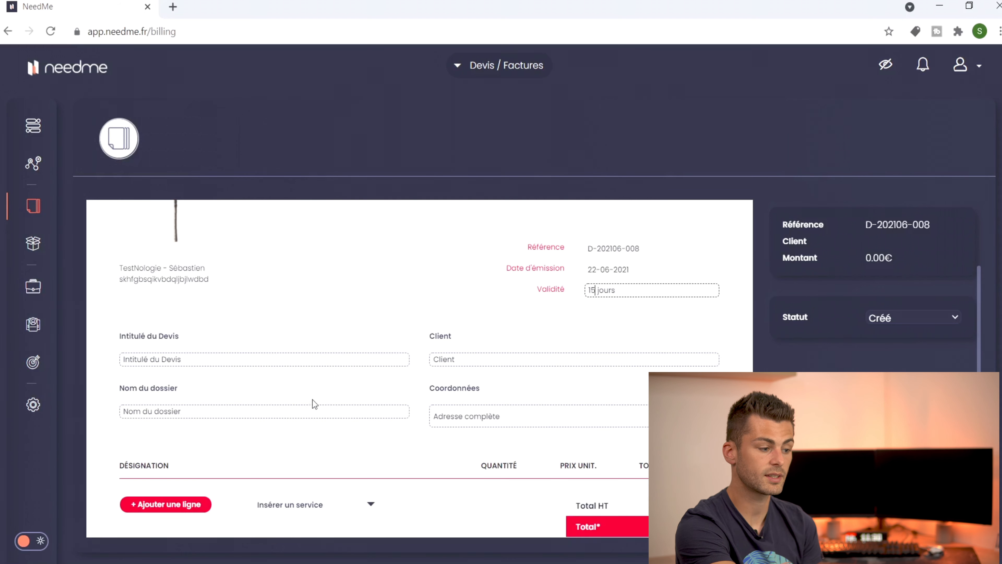
left_click(309, 356)
type("Partenariat")
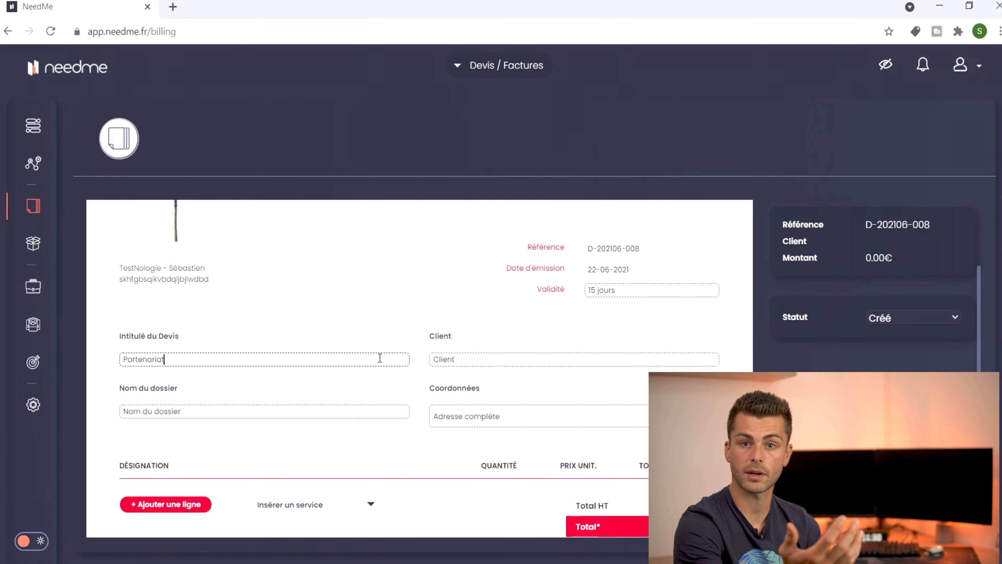
Step: Enter a new client's name on the quote and start filling in their e-mail
left_click(469, 358)
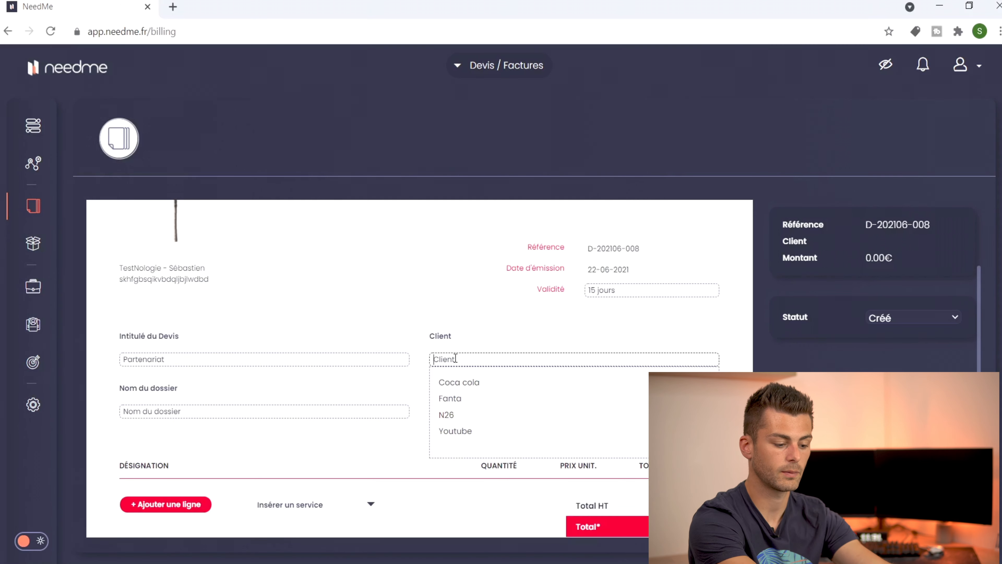
type("Popol")
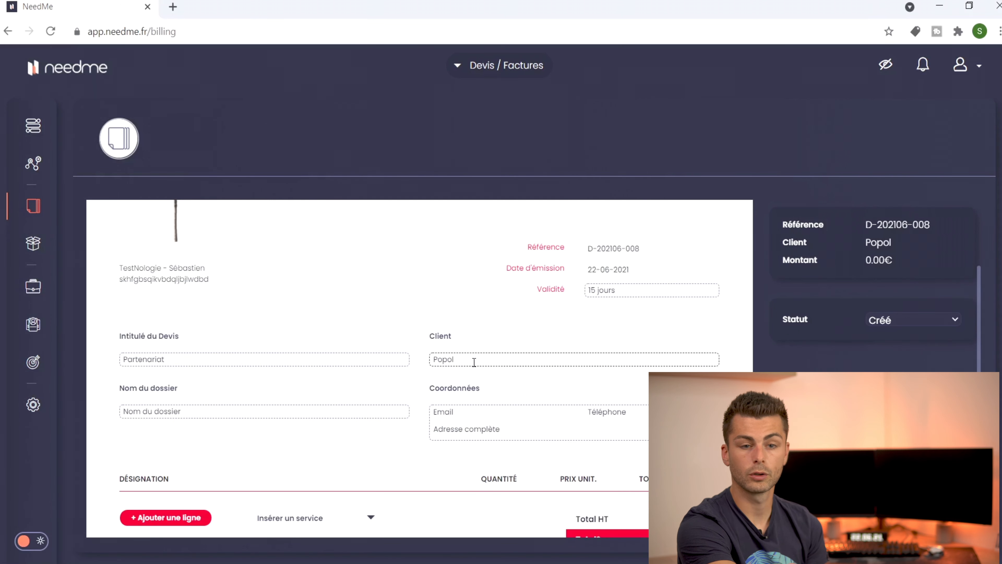
left_click(464, 412)
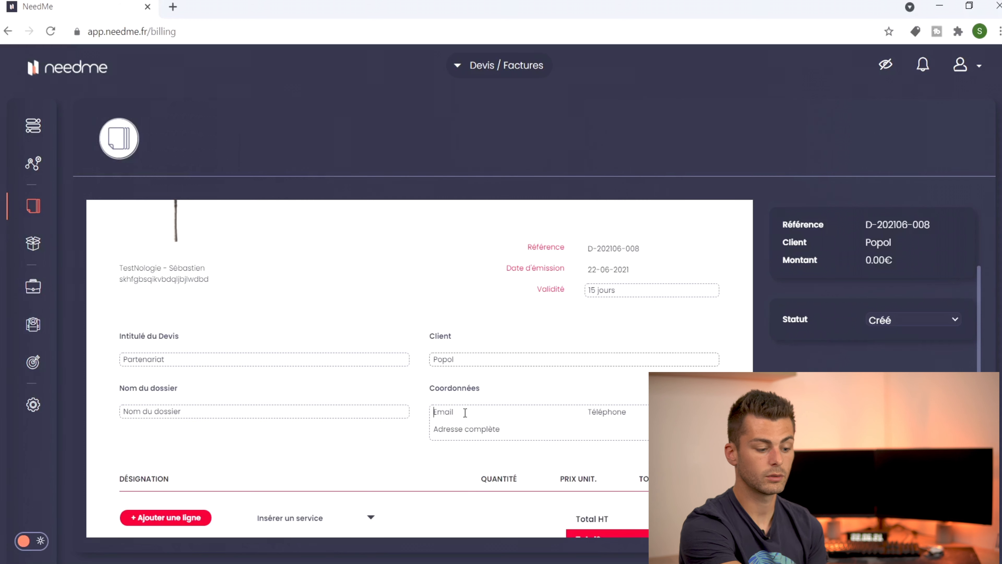
type("popol")
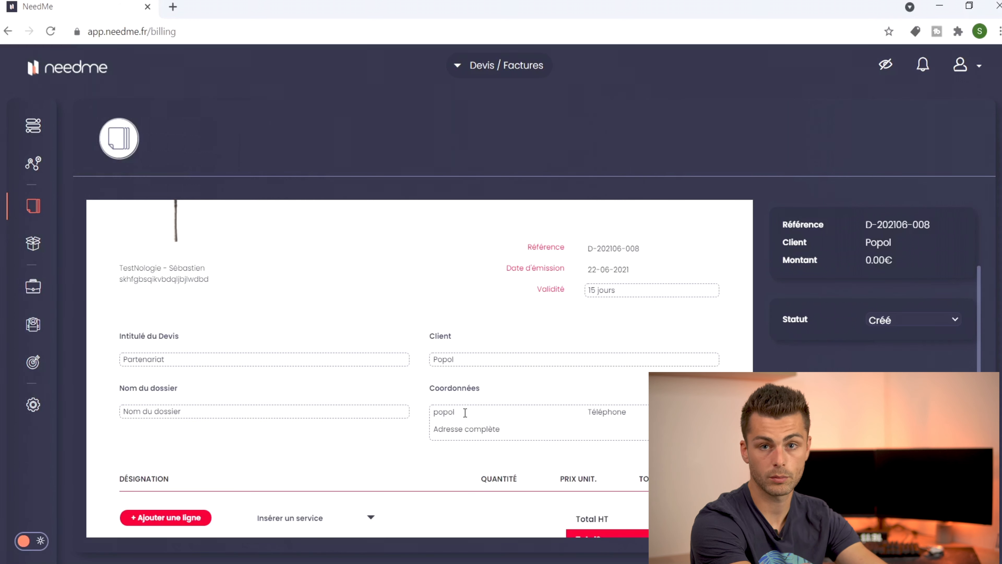
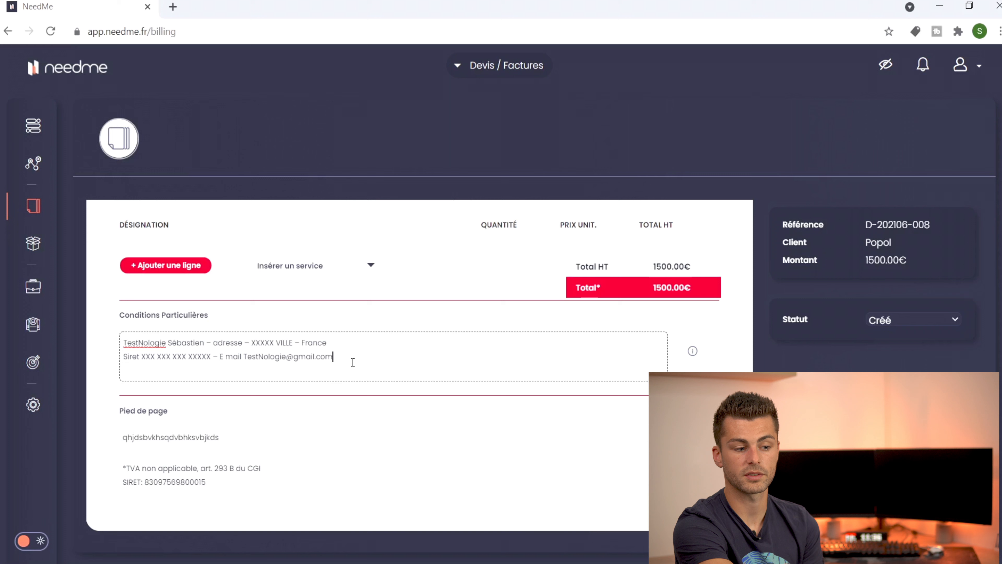
Step: Scroll back up the quote to check the Partenariat Vidéo line at 1500.00€, conditions and footer
scroll(715, 339, "up", 5)
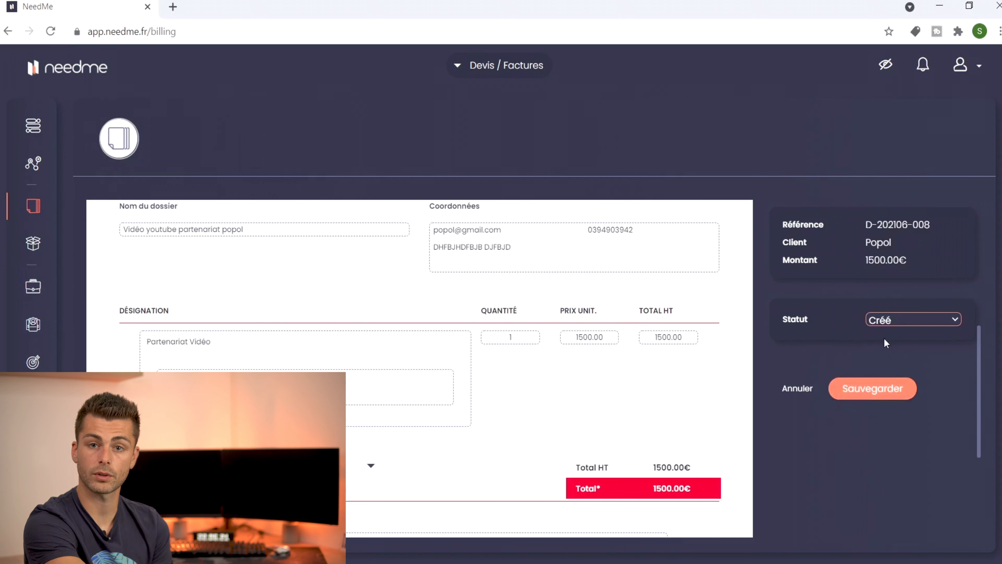
Step: Save quote D-202106-008, reopen it from the list to check it, and save it again
left_click(858, 389)
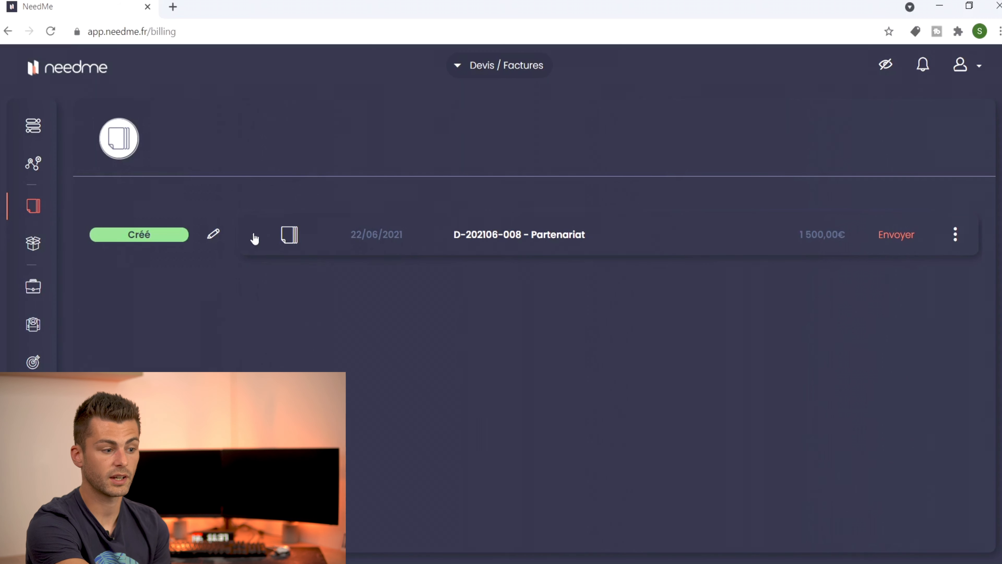
left_click(470, 242)
scroll(552, 334, "down", 5)
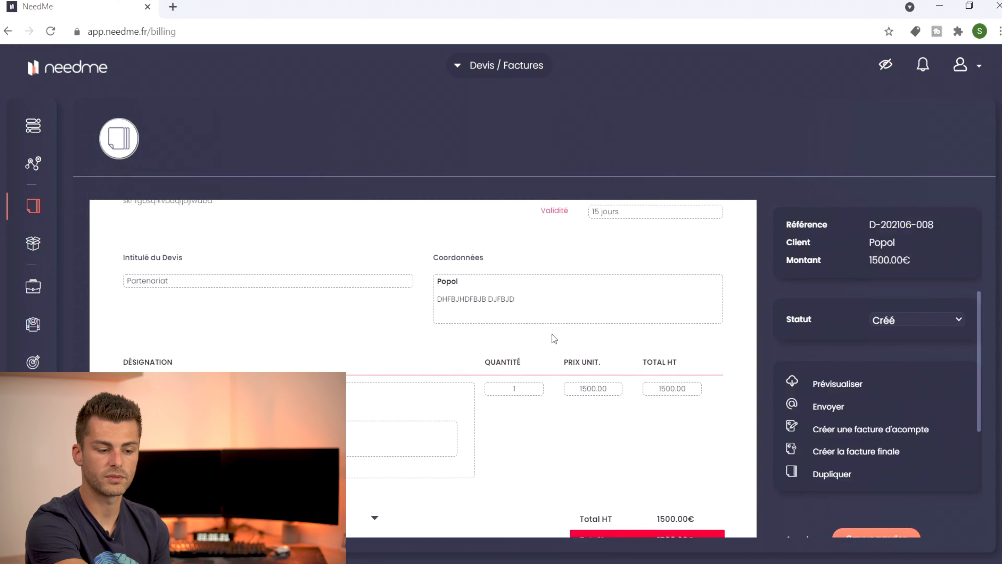
scroll(714, 367, "down", 2)
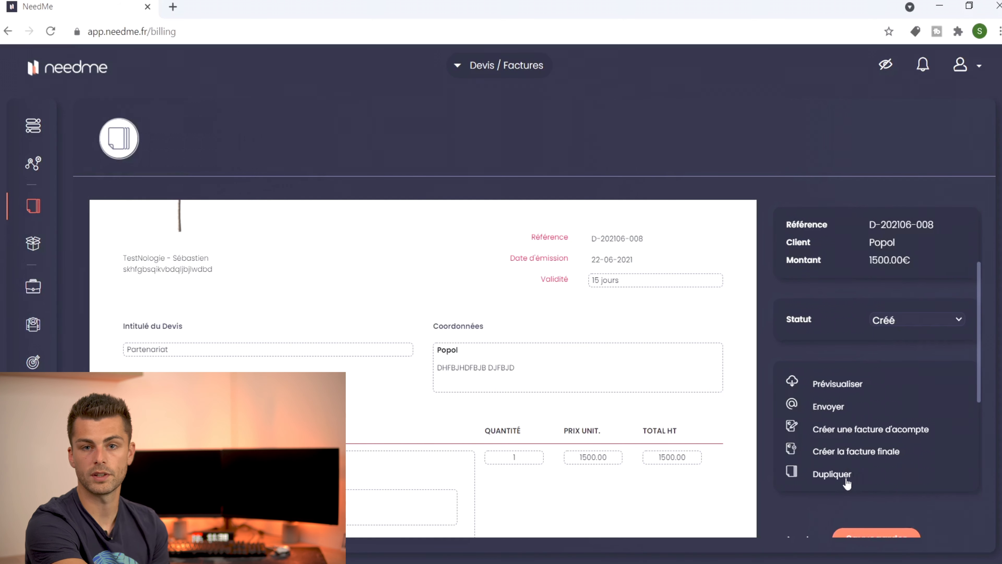
scroll(917, 472, "down", 3)
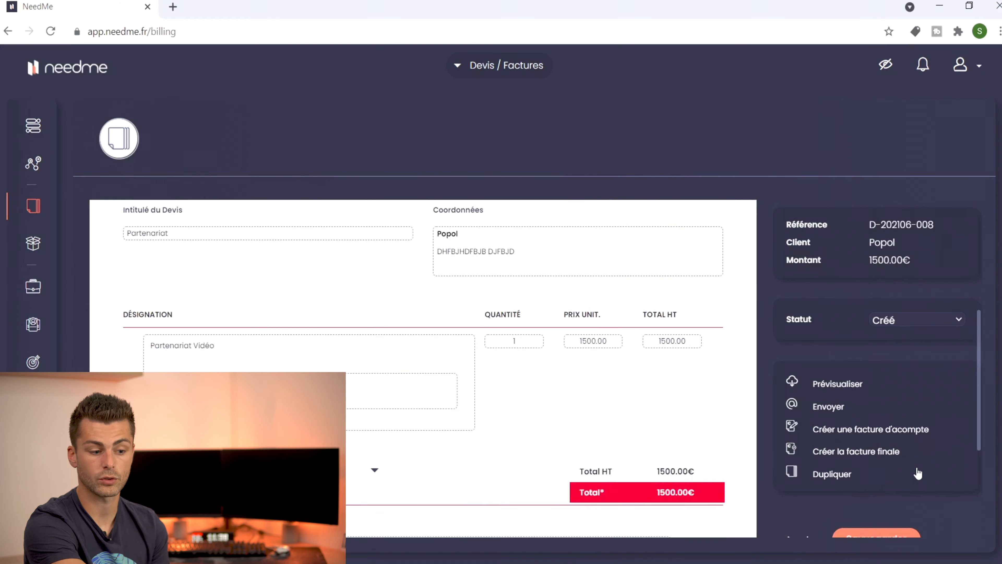
left_click(887, 534)
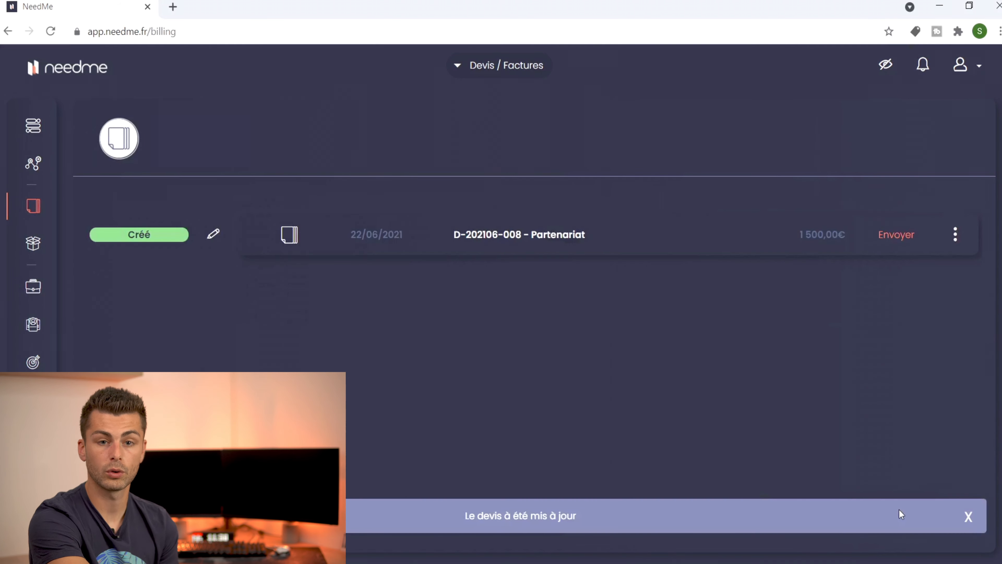
Step: Prepare the e-mail for quote D-202106-008, reviewing Popol's recipient address, subject and message
left_click(893, 237)
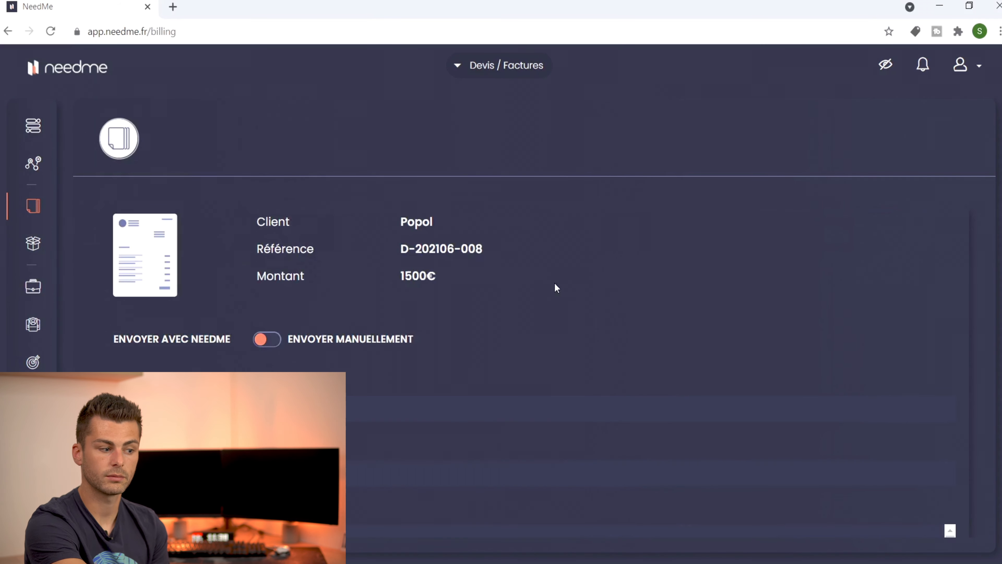
scroll(316, 396, "down", 1)
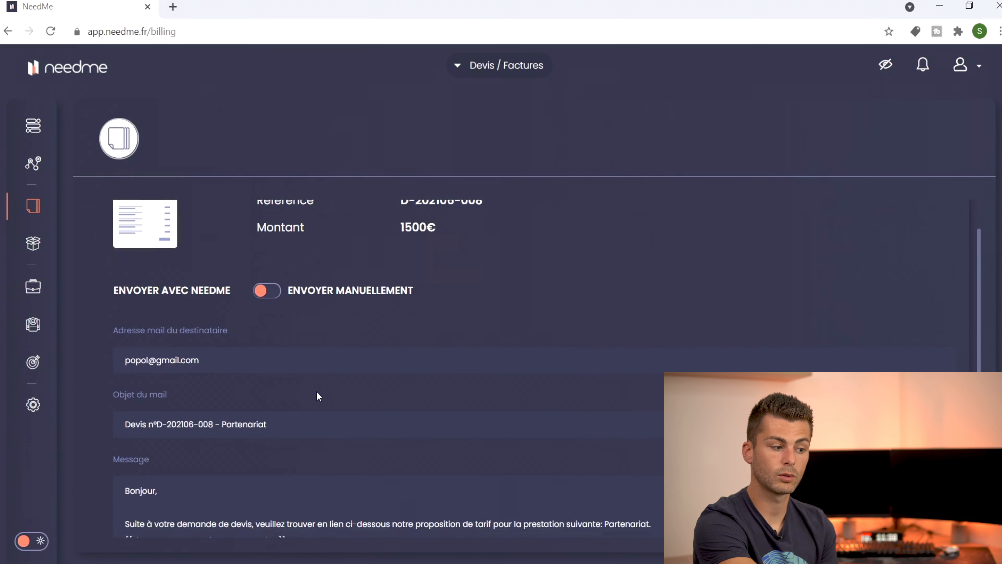
left_click(133, 361)
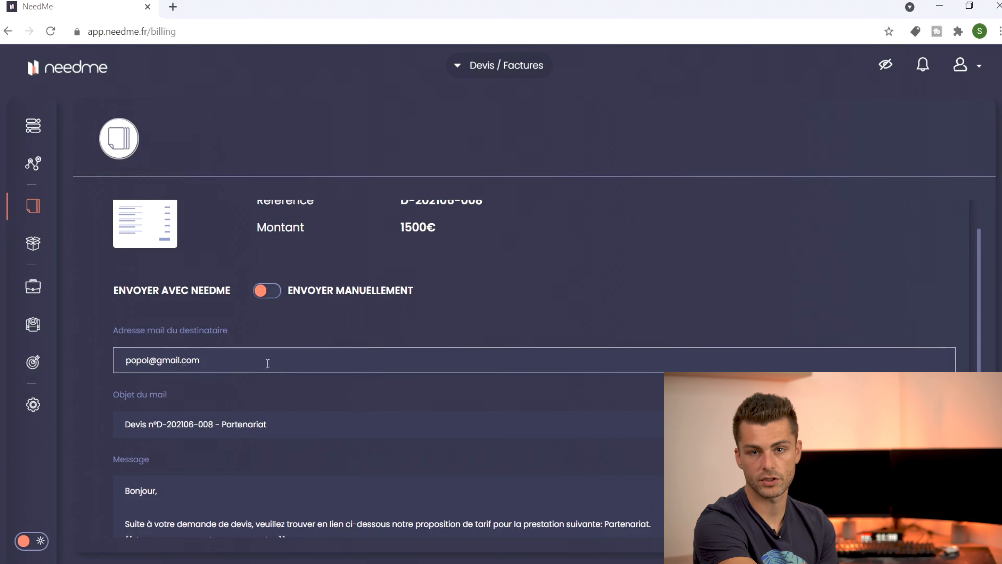
key("Tab")
scroll(290, 372, "down", 2)
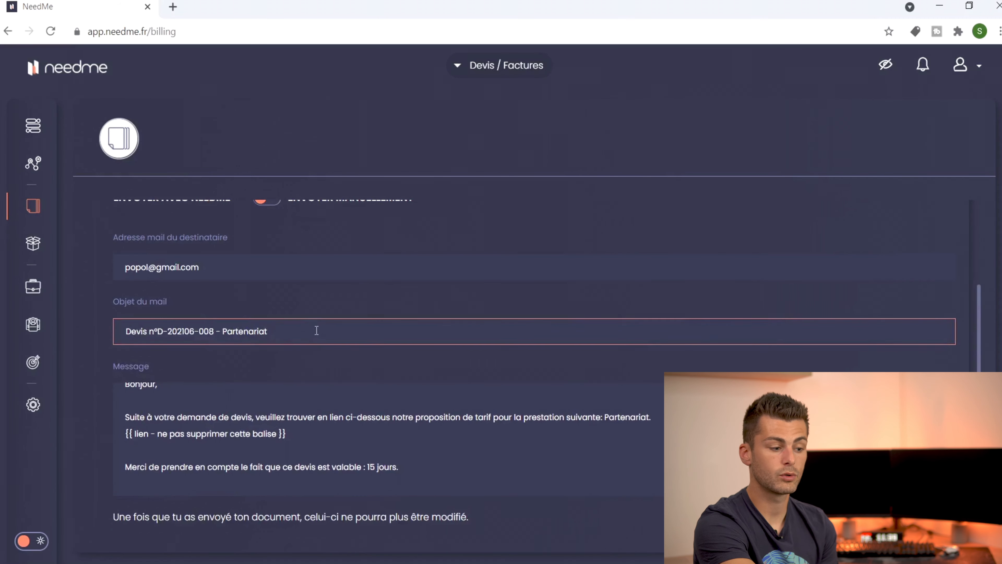
left_click(239, 449)
scroll(240, 449, "down", 3)
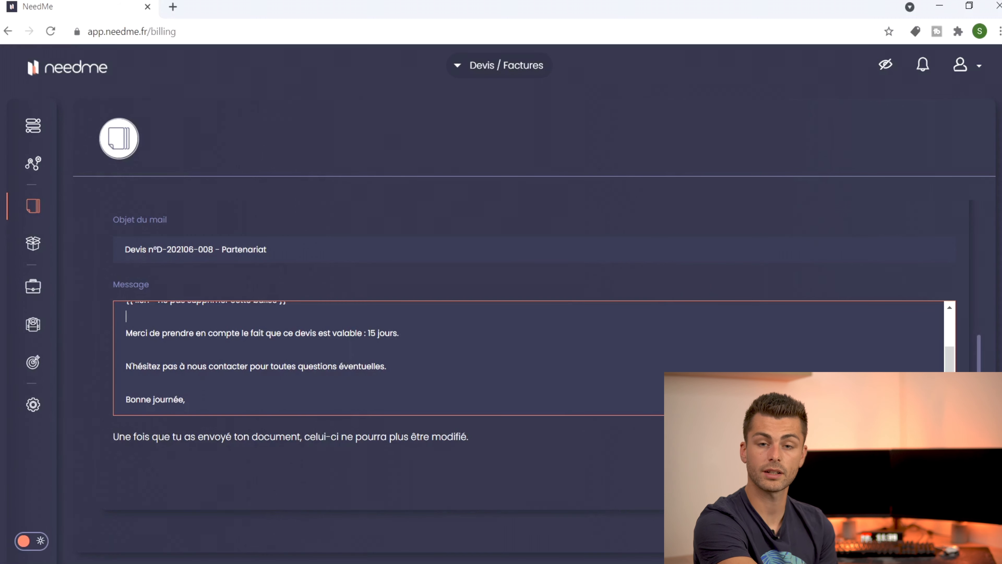
scroll(315, 355, "up", 8)
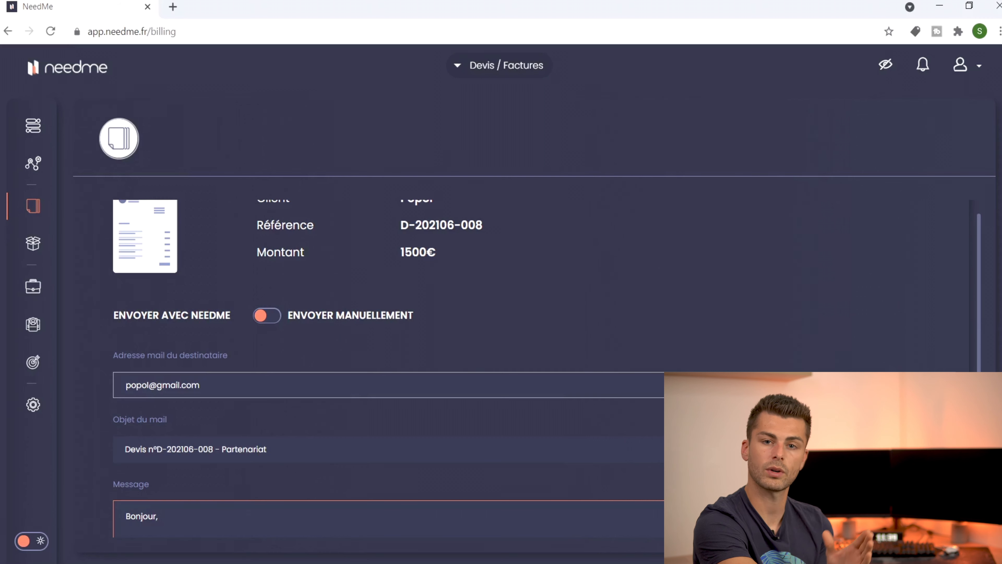
scroll(412, 325, "down", 3)
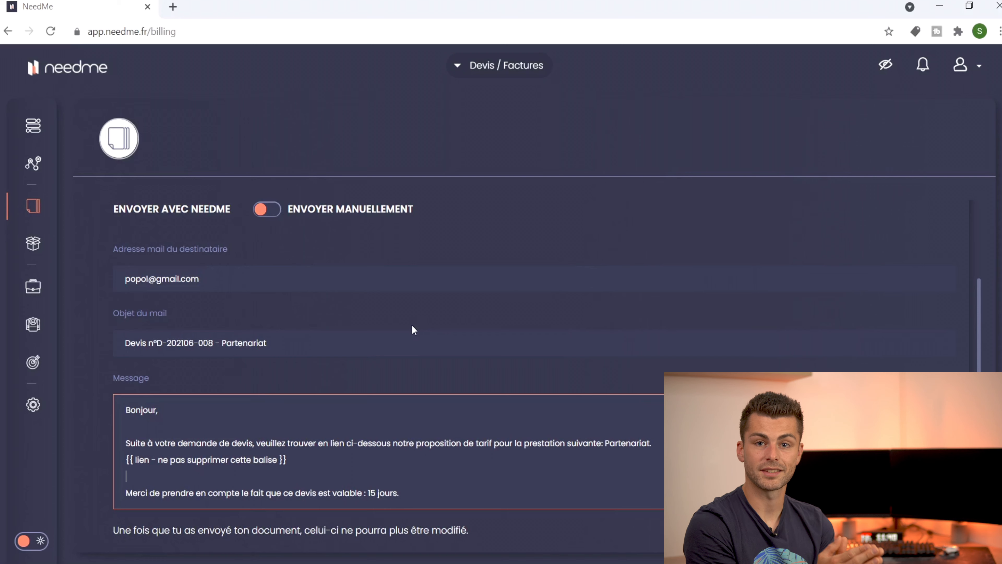
scroll(268, 342, "up", 3)
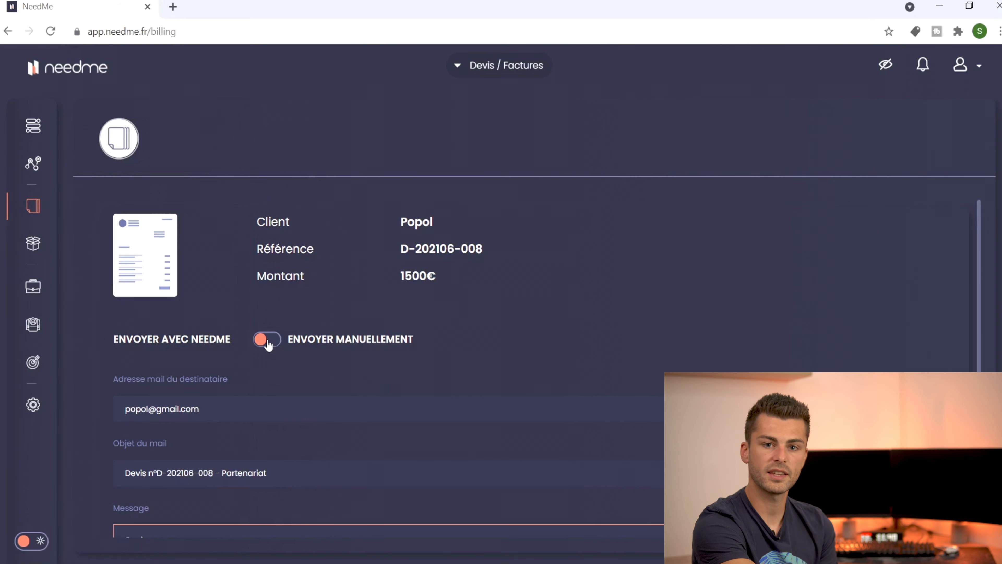
Step: Check the sending options and recipient, then send the quote e-mail to Popol
left_click(267, 342)
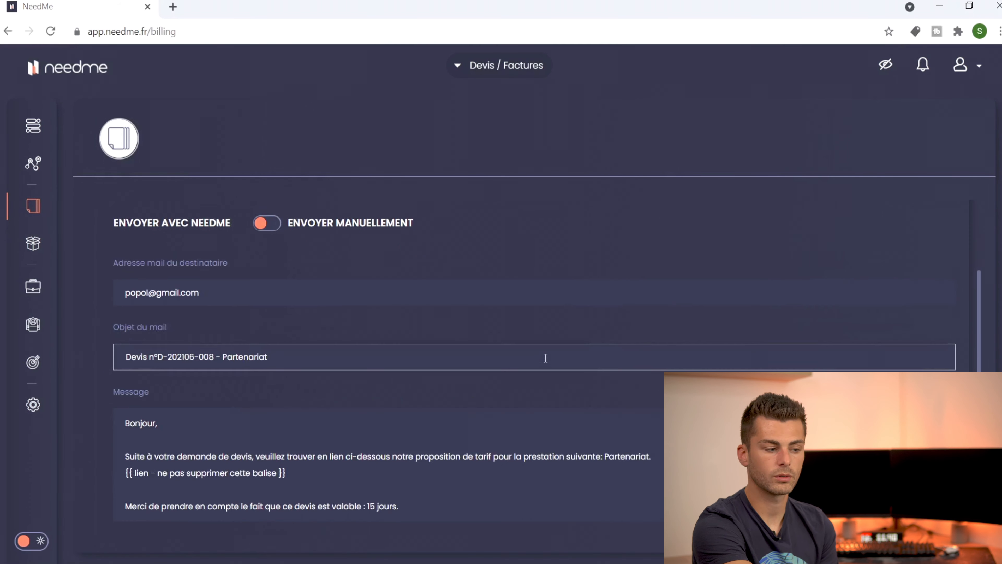
scroll(542, 351, "down", 1)
left_click(269, 281)
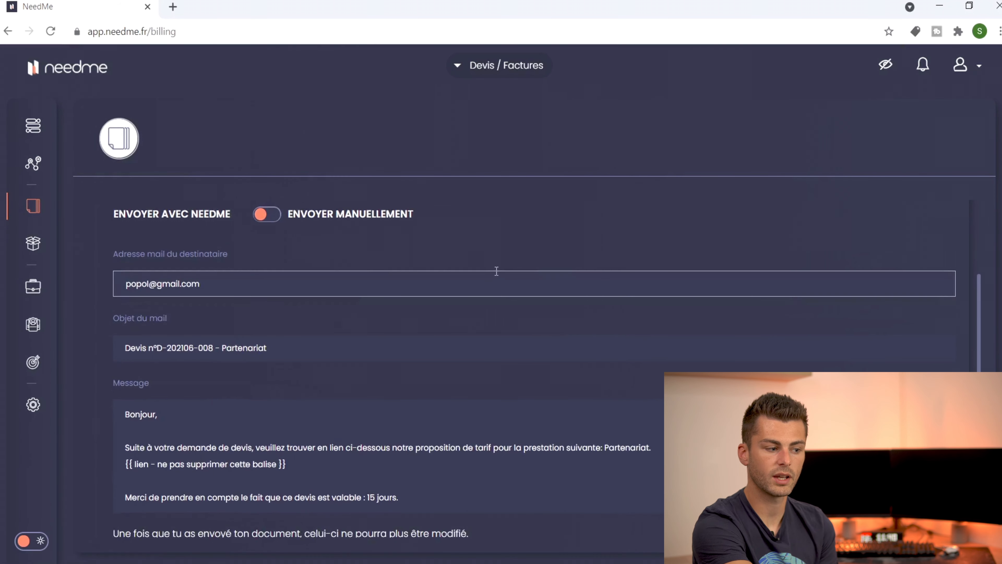
scroll(633, 307, "down", 2)
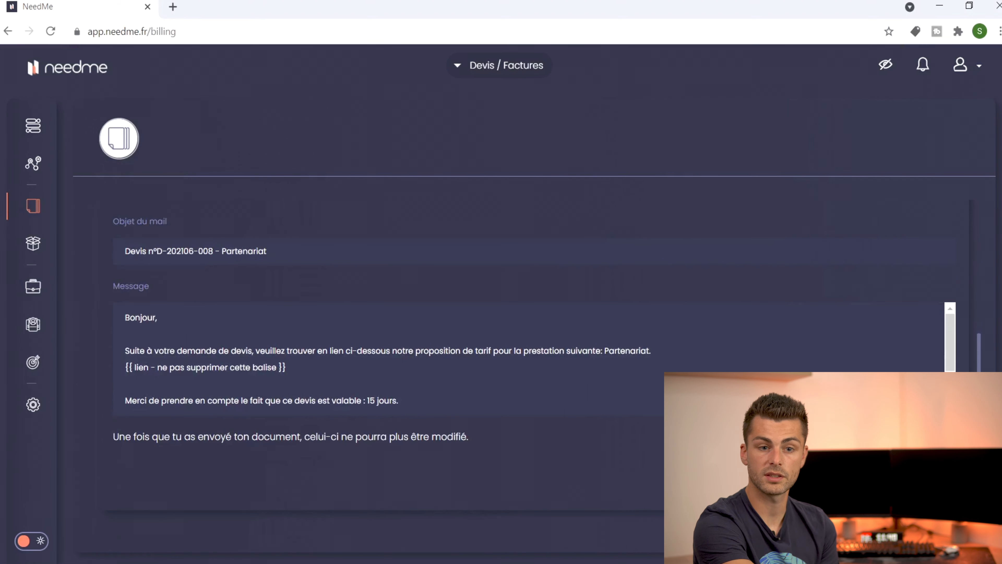
left_click(915, 472)
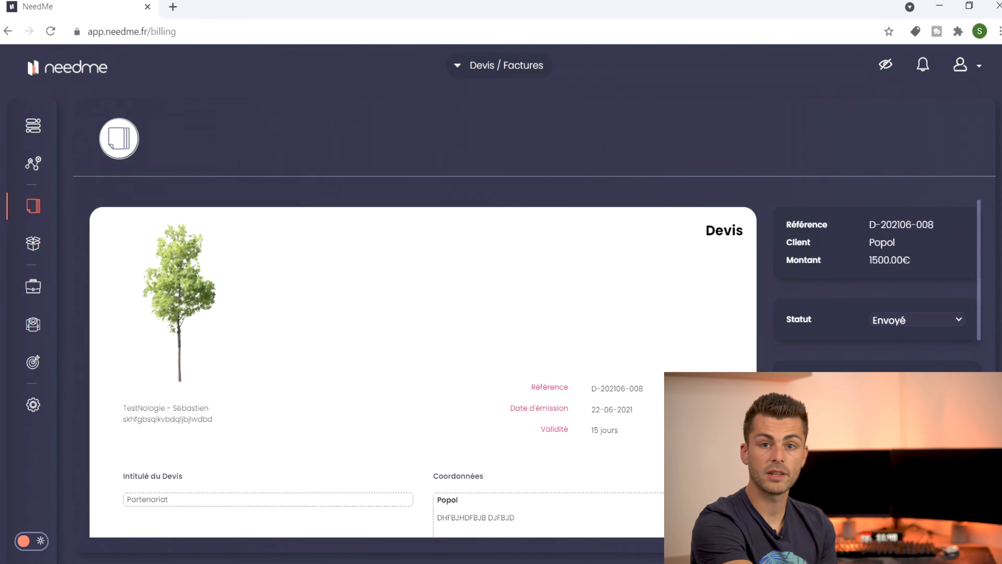
Step: Change quote D-202106-008's status to Accepté and reopen its detail page
scroll(423, 289, "down", 3)
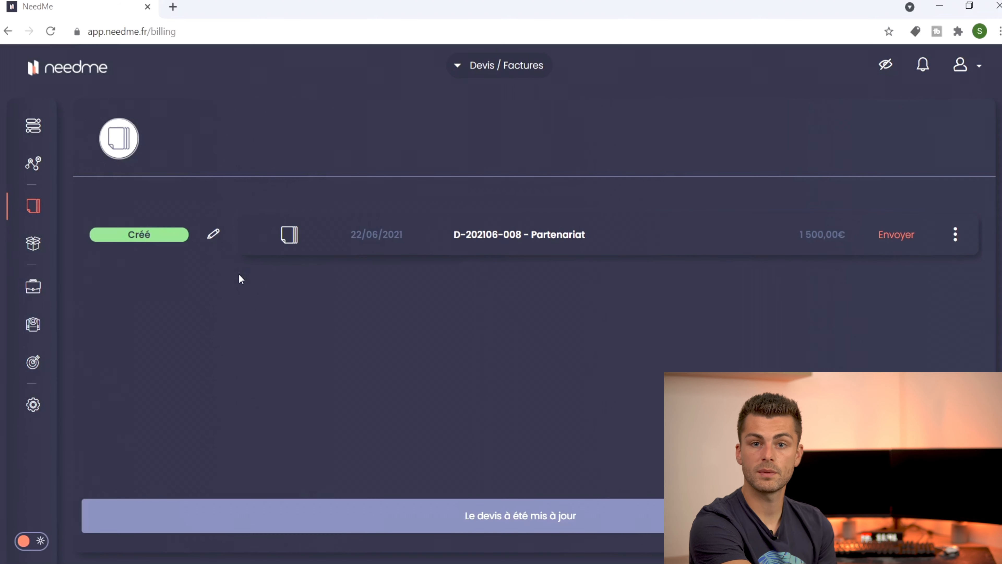
left_click(211, 234)
left_click(179, 231)
left_click(164, 263)
left_click(213, 229)
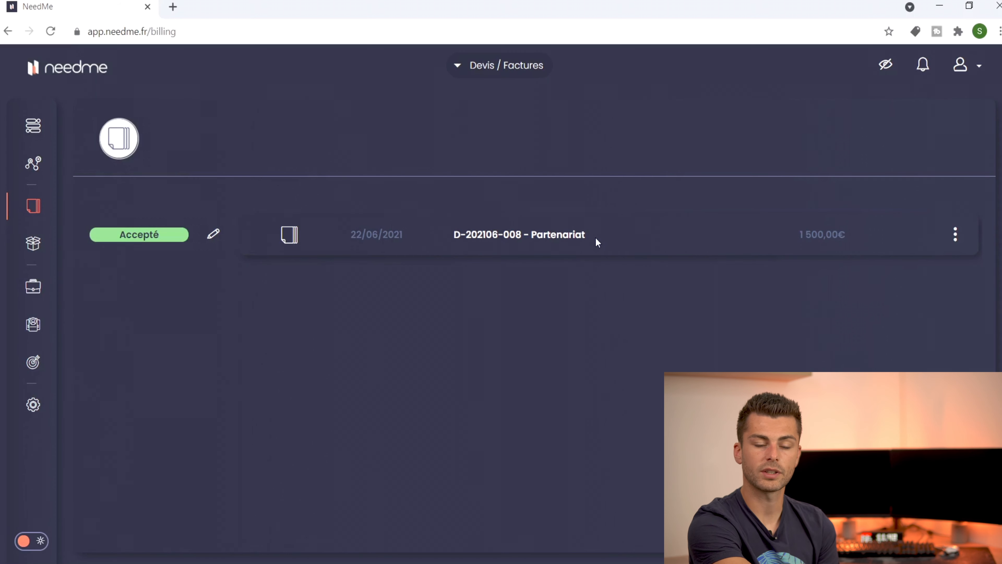
left_click(584, 237)
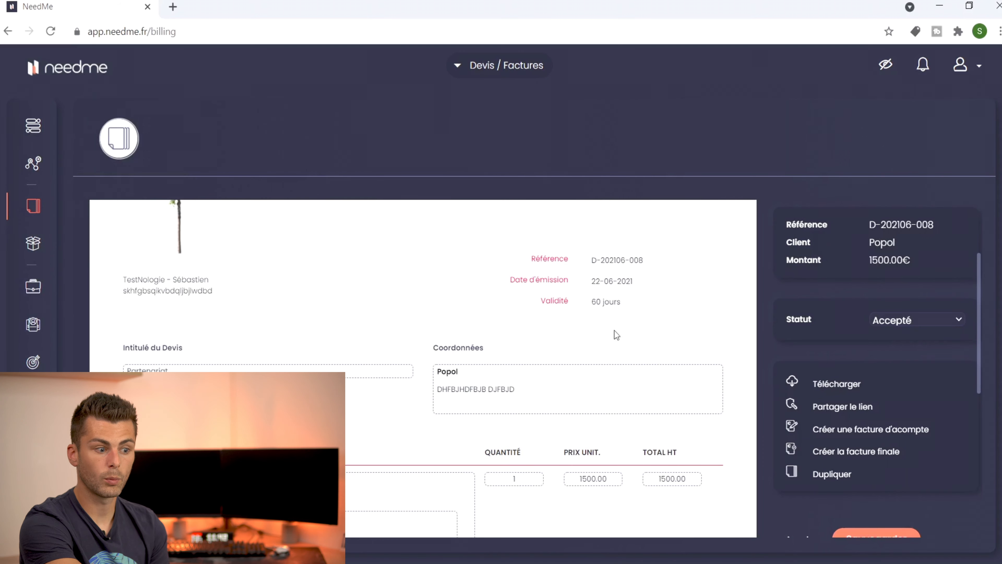
Step: Generate final invoice F-202106-016 for 1500.00€ from the quote, review it, then return to the quote
left_click(831, 452)
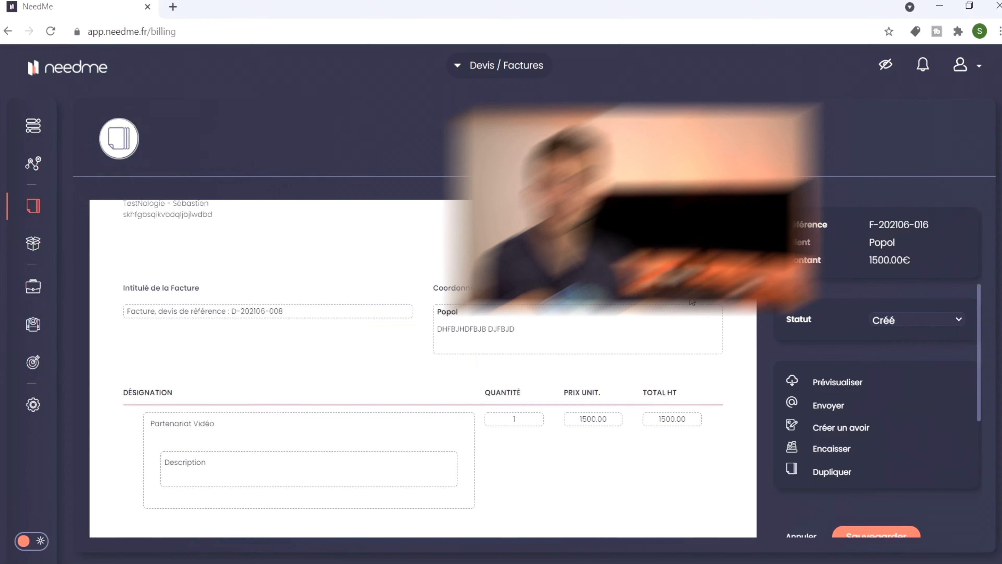
scroll(690, 296, "up", 4)
scroll(689, 295, "down", 2)
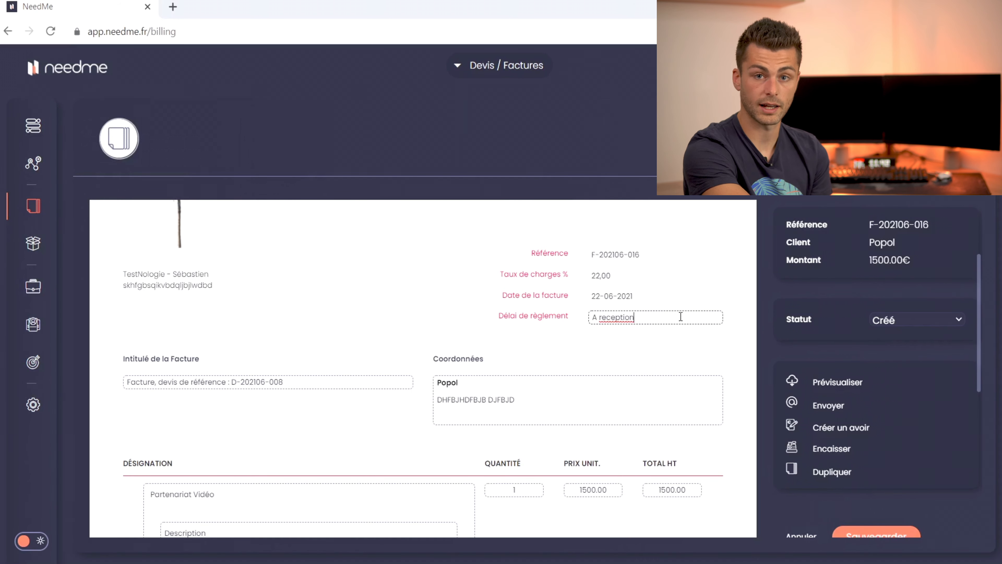
left_click(235, 376)
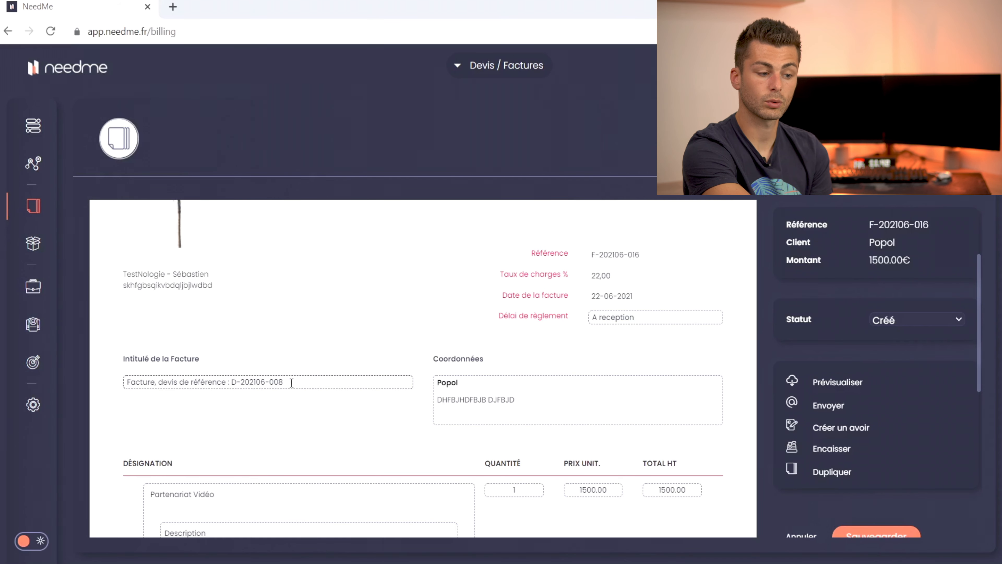
scroll(301, 381, "up", 1)
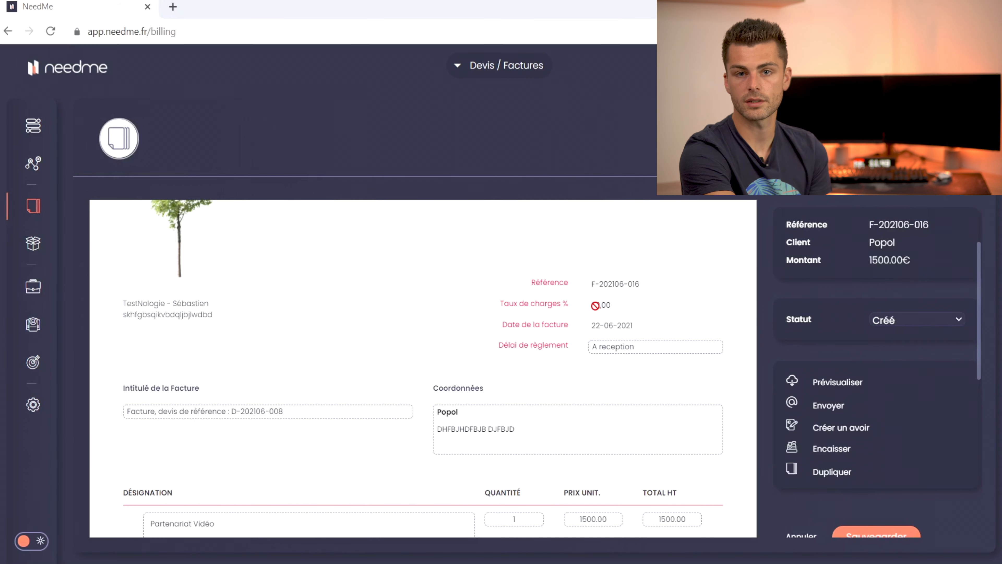
scroll(543, 264, "down", 5)
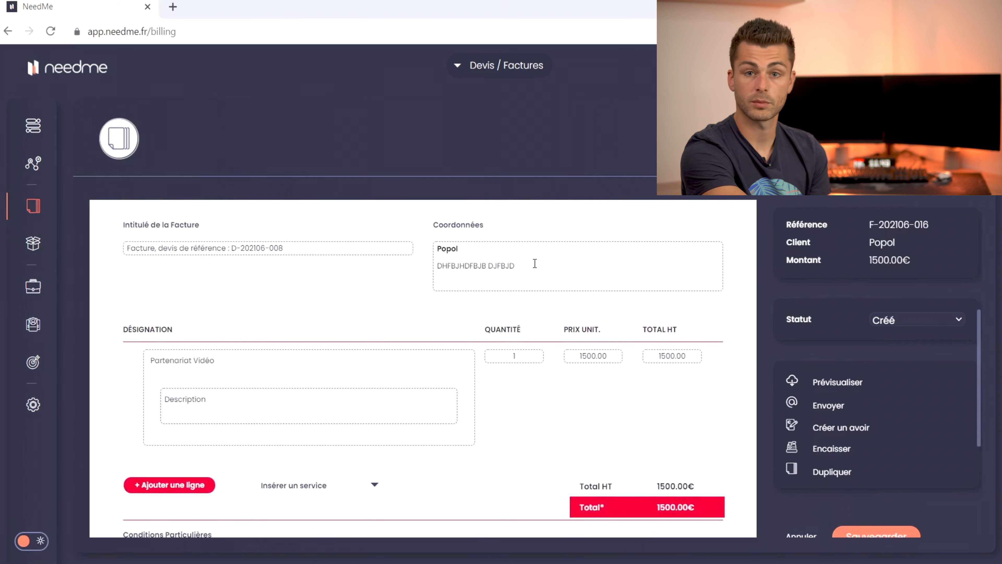
mouse_move(307, 351)
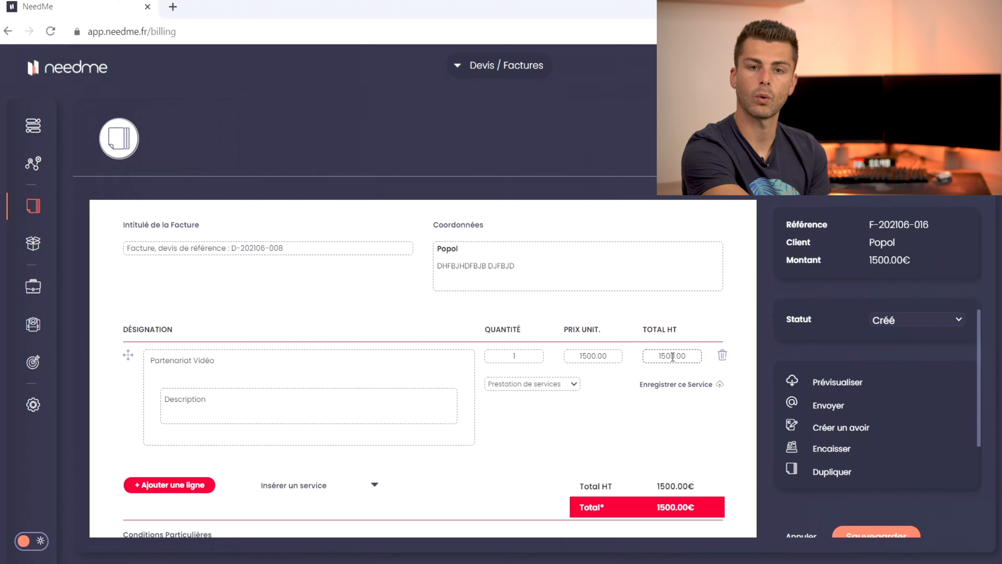
scroll(645, 411, "down", 2)
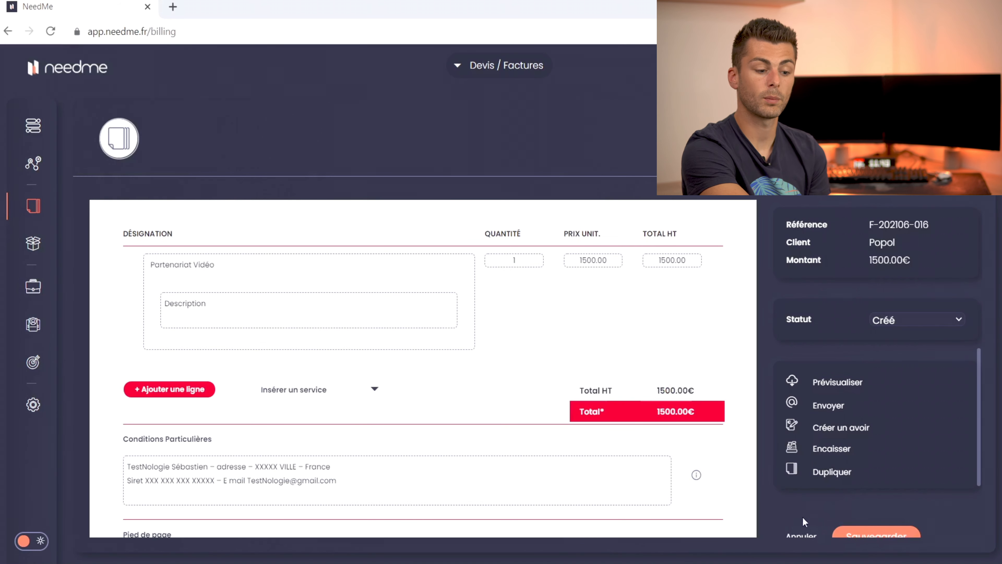
left_click(807, 534)
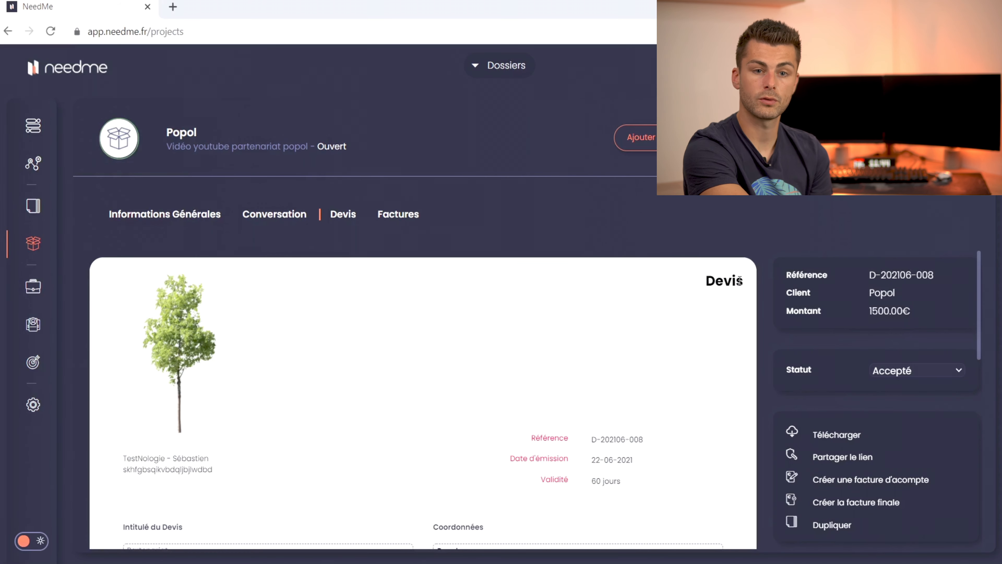
Step: Create a 10 percent deposit invoice from quote D-202106-008 for Popol
scroll(640, 322, "down", 2)
scroll(640, 322, "down", 3)
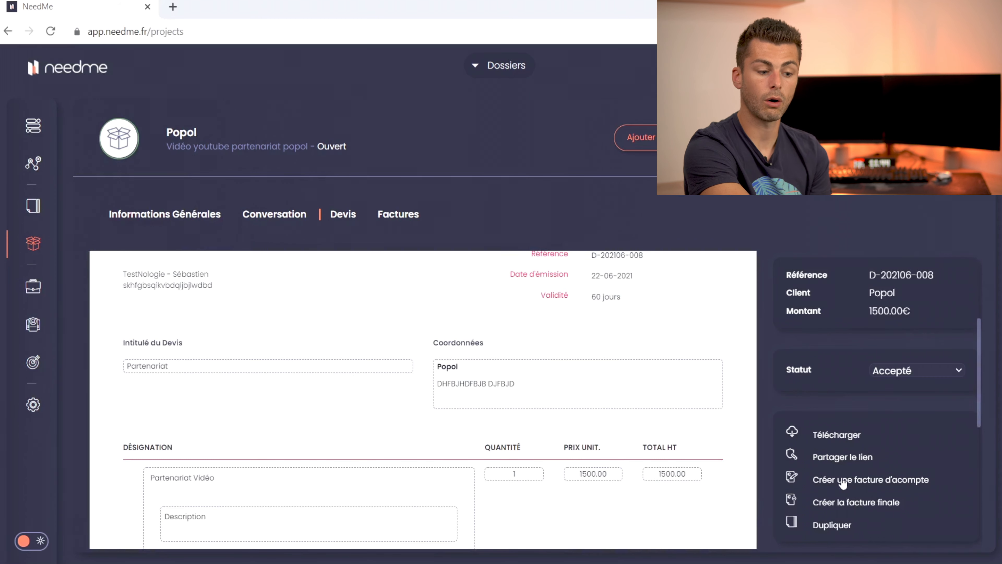
left_click(855, 482)
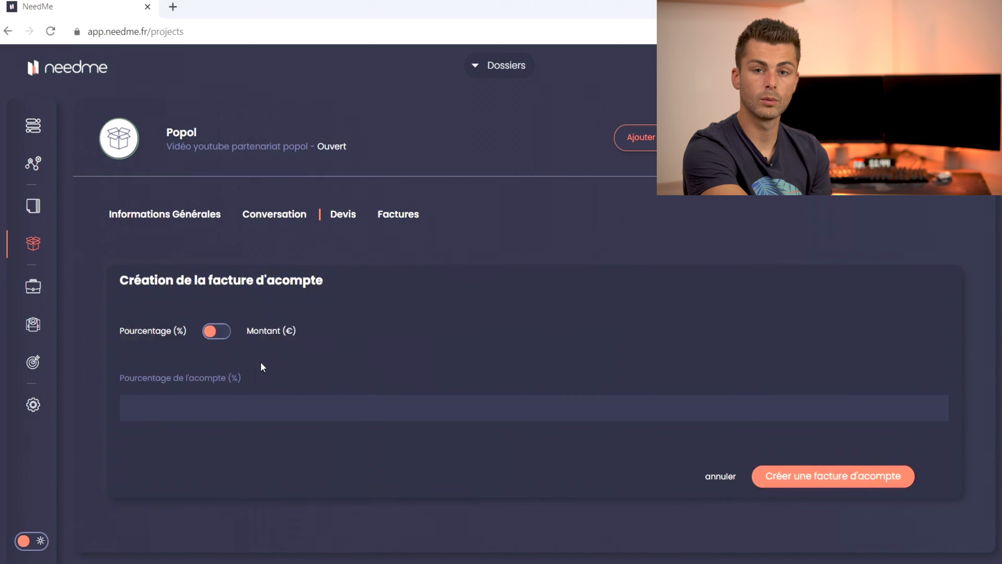
left_click(220, 412)
type("10")
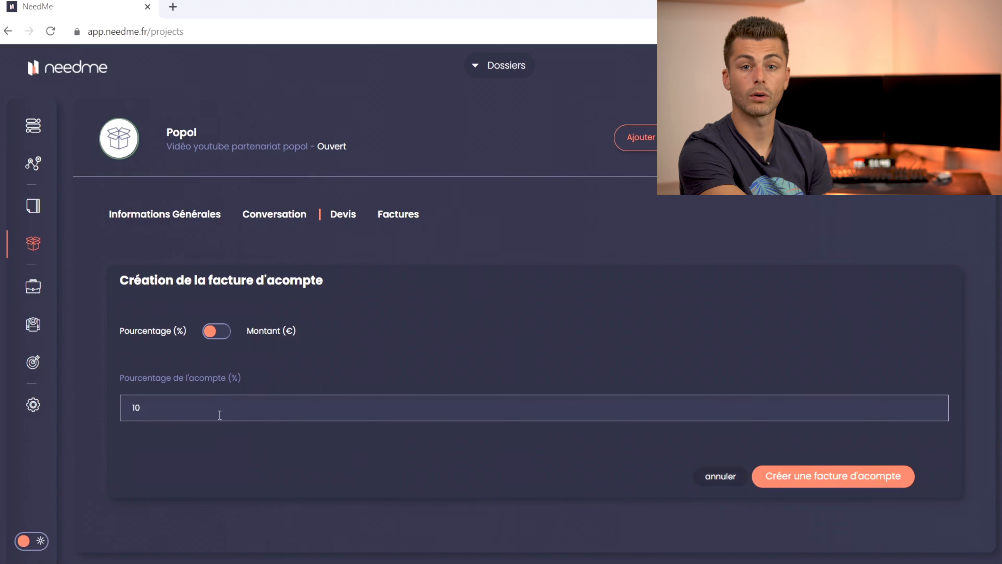
left_click(223, 334)
left_click(210, 415)
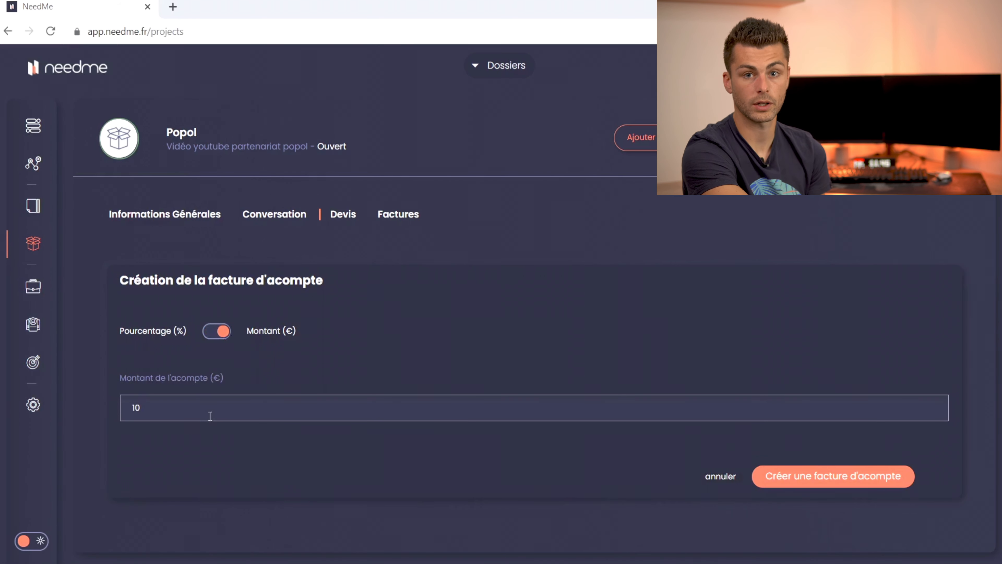
left_click(220, 331)
left_click(176, 407)
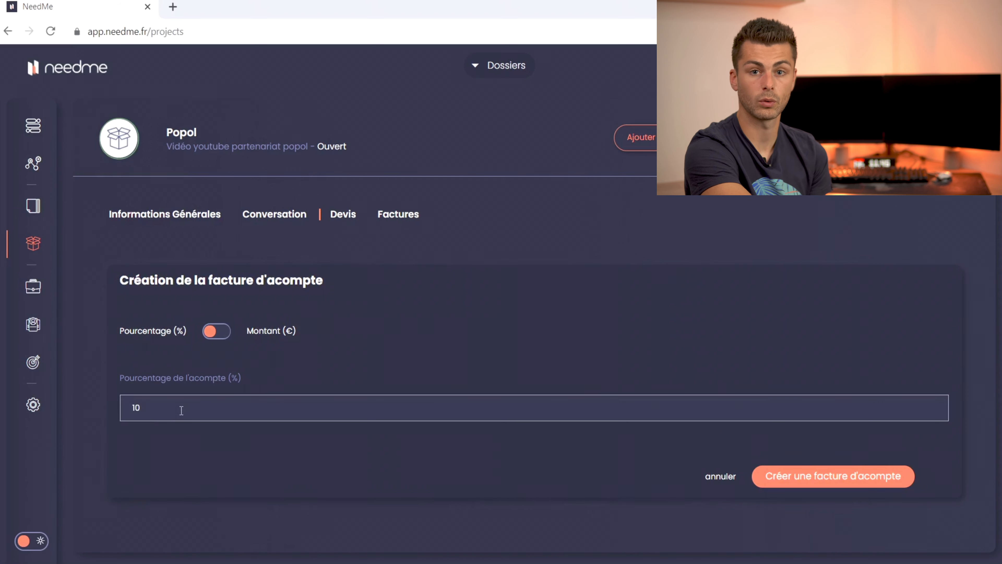
left_click(790, 482)
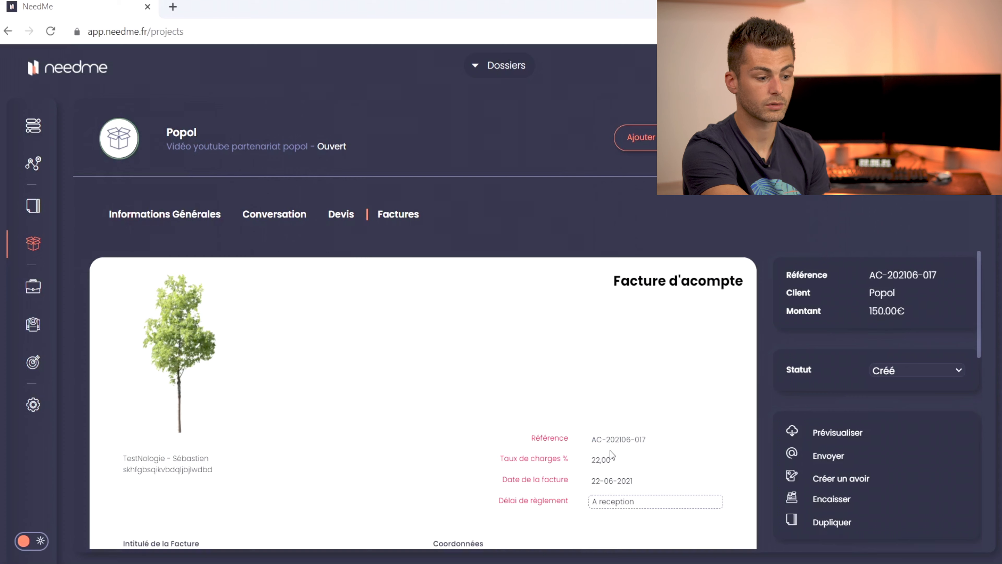
Step: Check deposit invoice AC-202106-017's 150.00€ line and totals, then save it
scroll(610, 451, "down", 5)
scroll(376, 397, "down", 3)
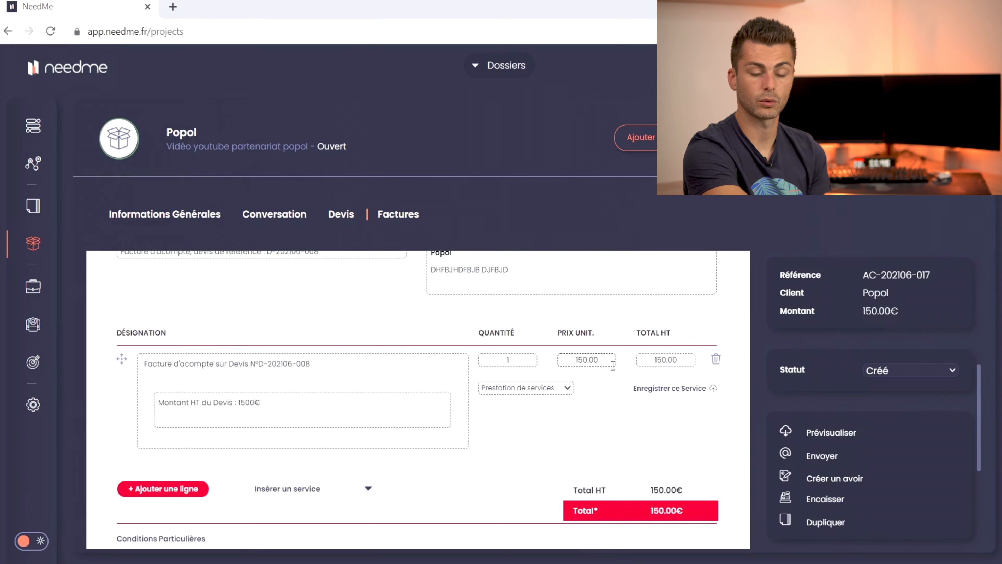
scroll(735, 367, "down", 3)
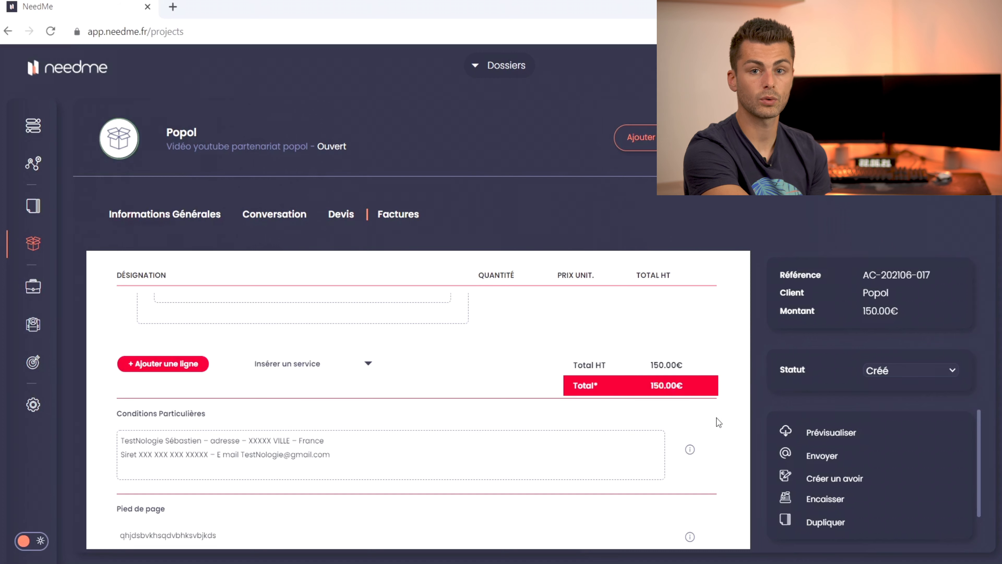
scroll(717, 418, "down", 2)
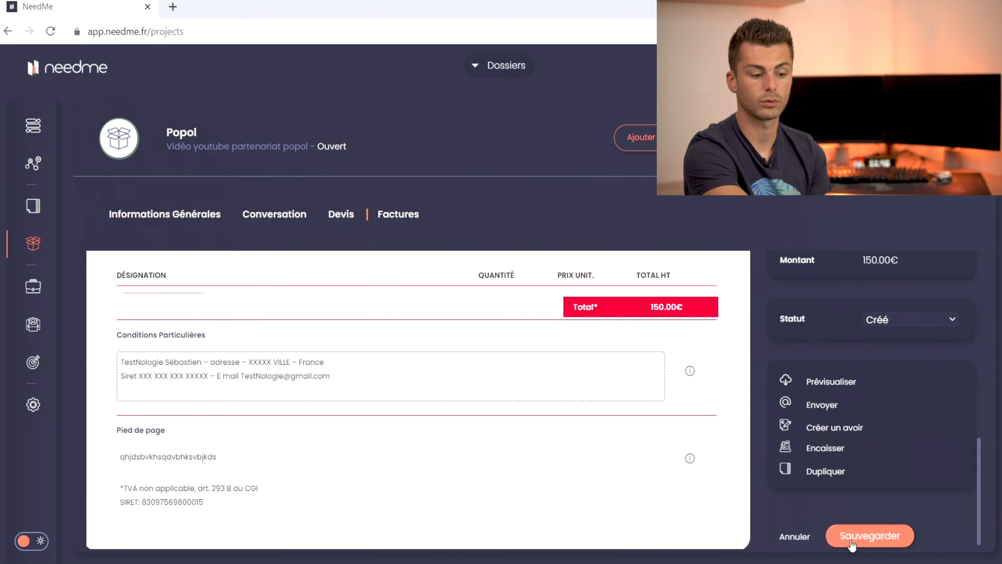
left_click(862, 533)
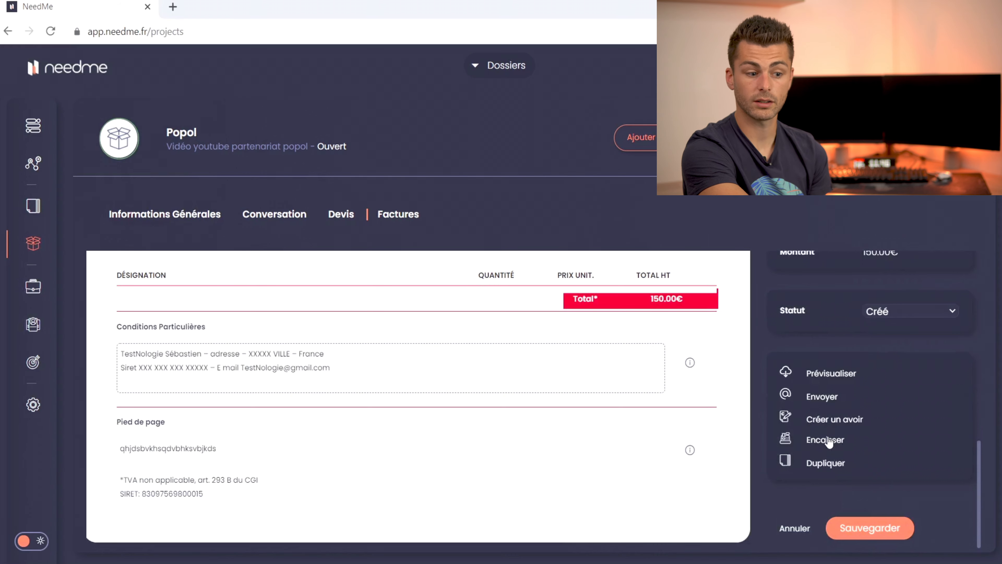
Step: Record a payment marking deposit invoice AC-202106-017 Payé, and set final invoice F-202106-016 to Annulé
left_click(825, 440)
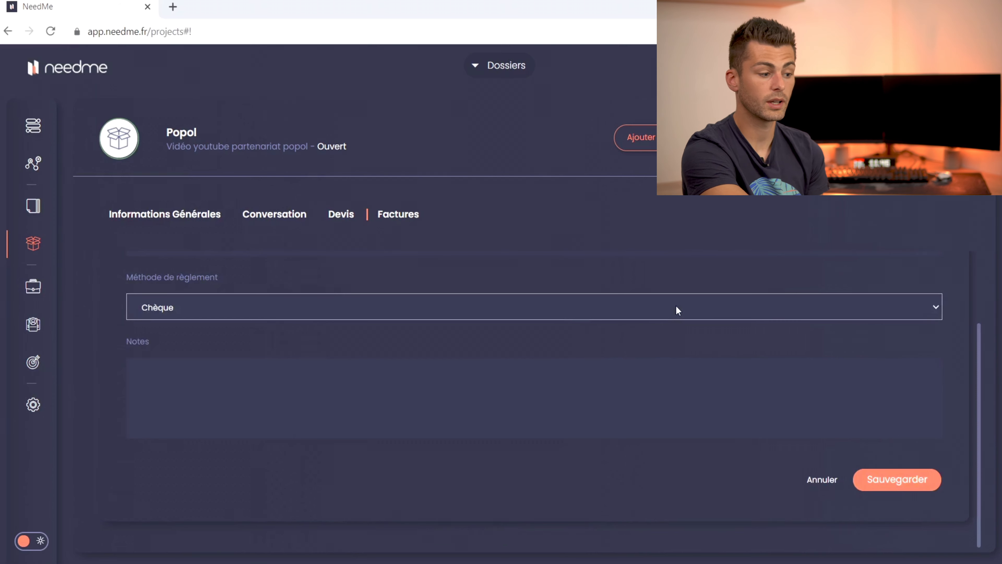
left_click(631, 367)
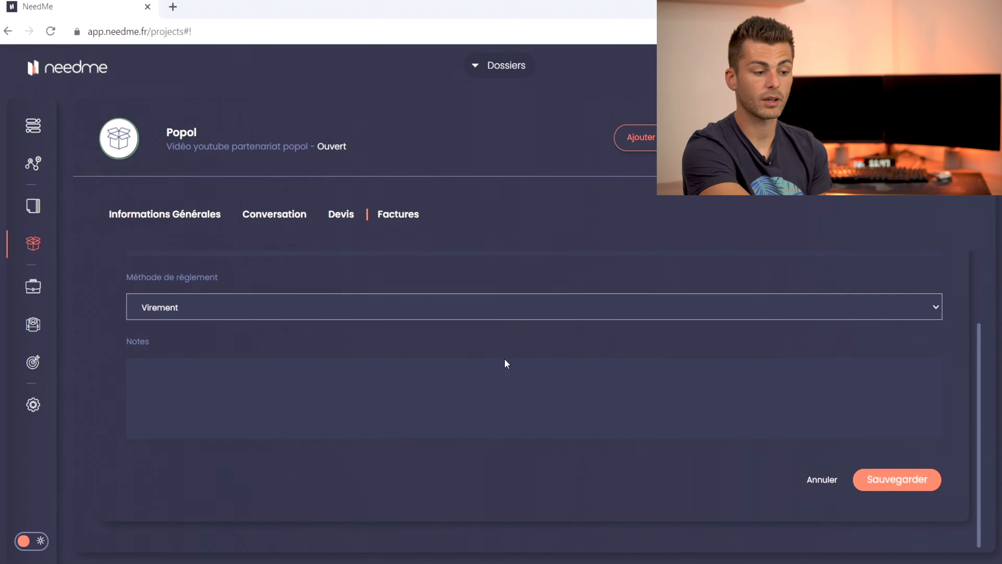
left_click(505, 359)
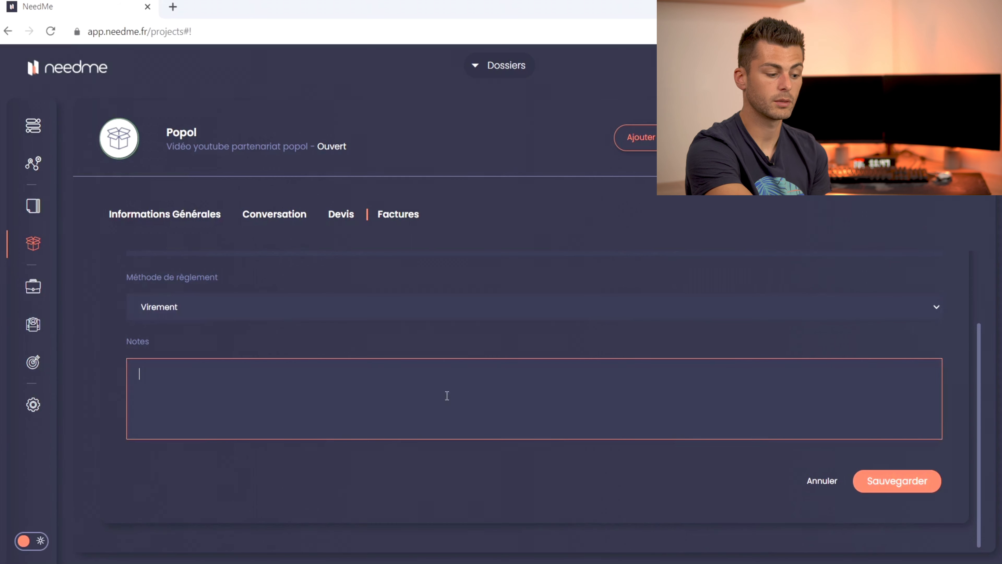
left_click_drag(235, 380, 90, 362)
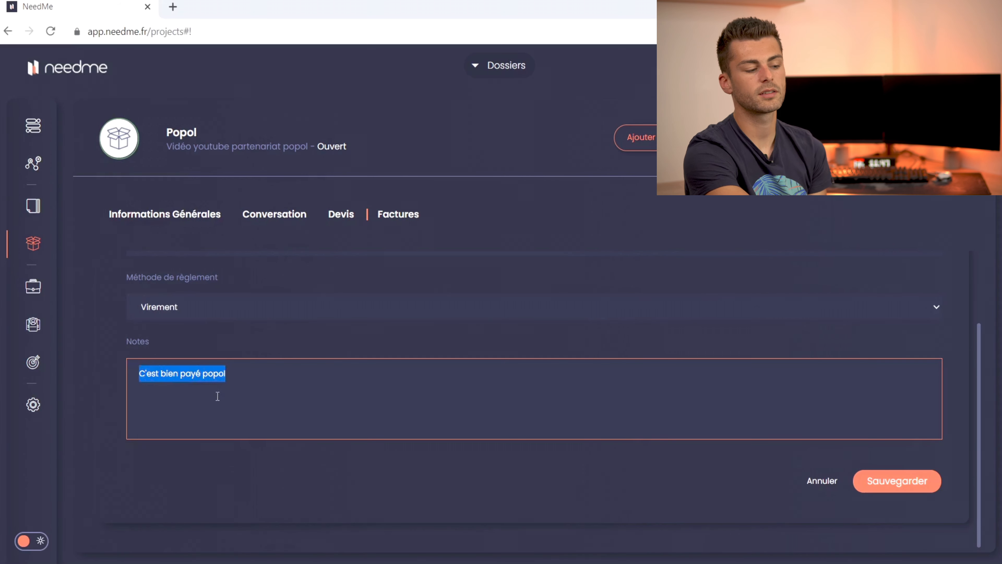
left_click(219, 397)
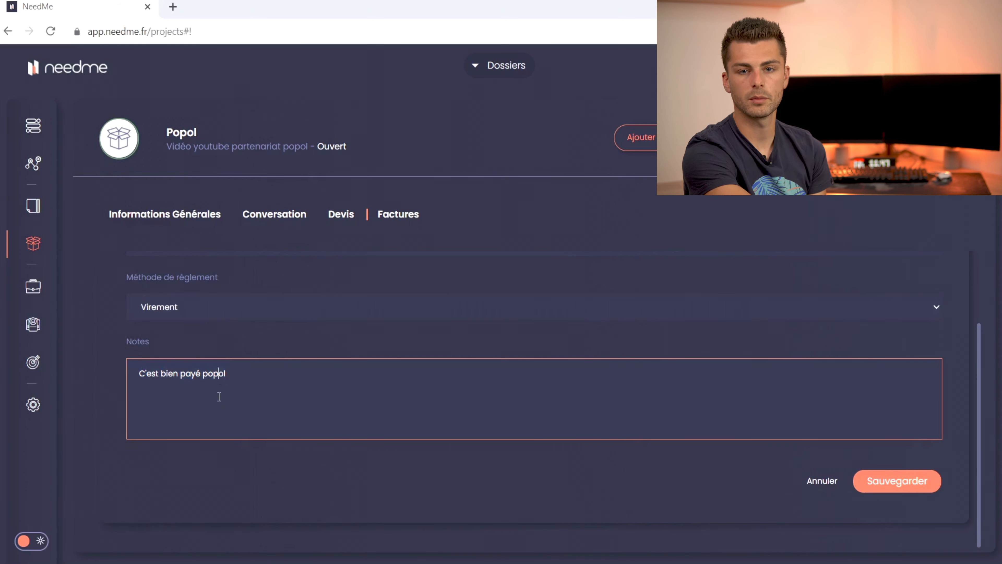
left_click(860, 480)
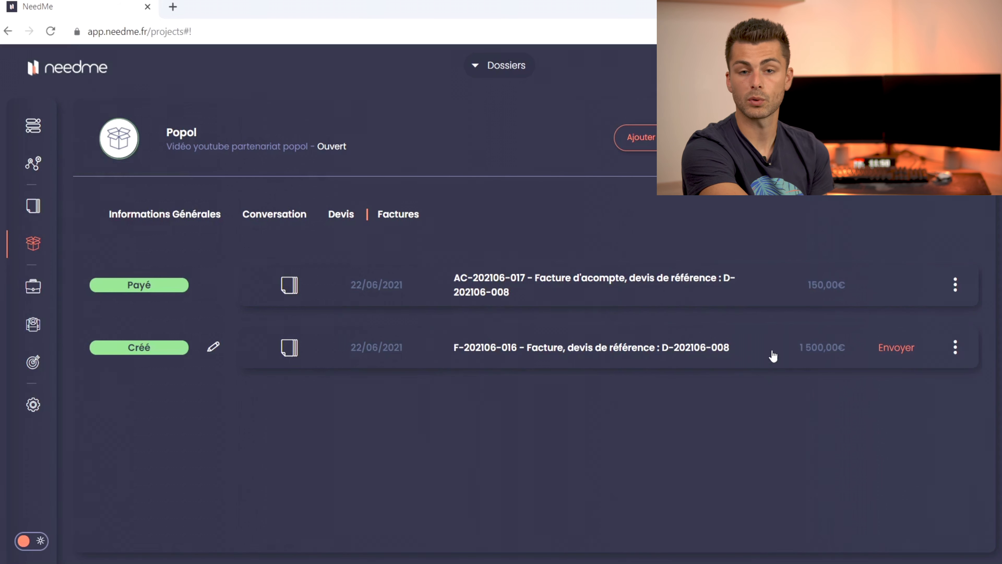
left_click(213, 347)
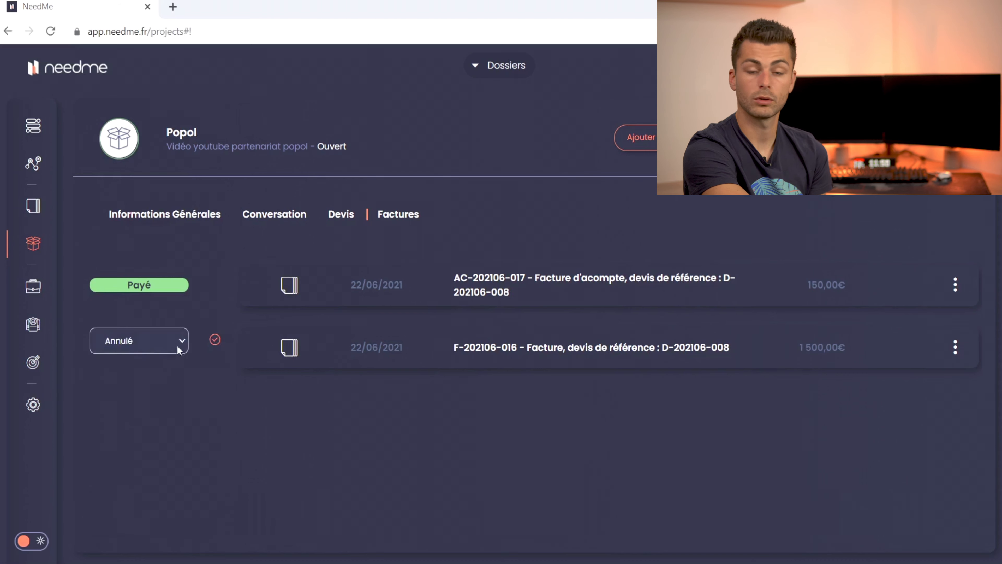
left_click(214, 339)
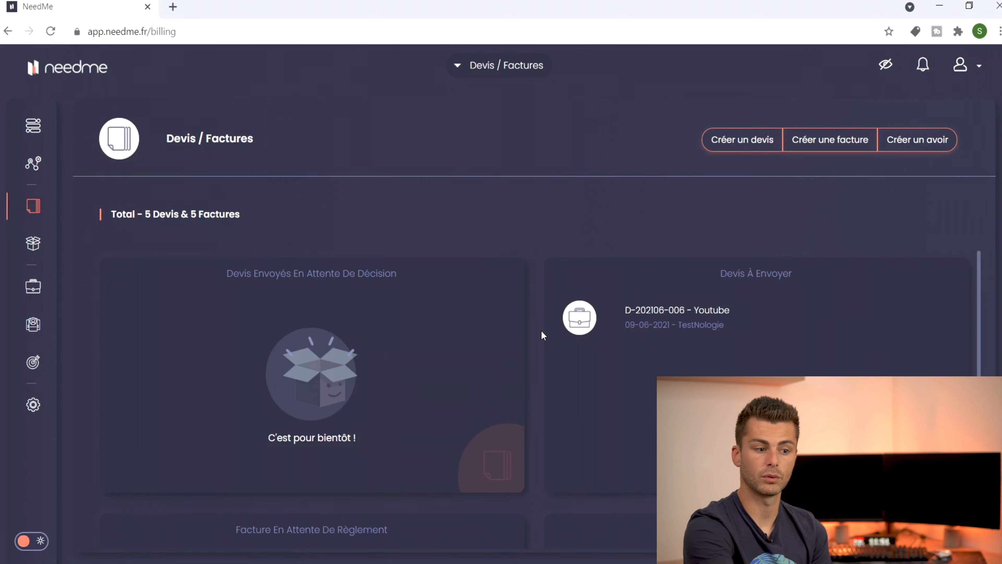
Step: Start a new invoice for client Coca cola with the Partenariat Vidéo service line
left_click(829, 140)
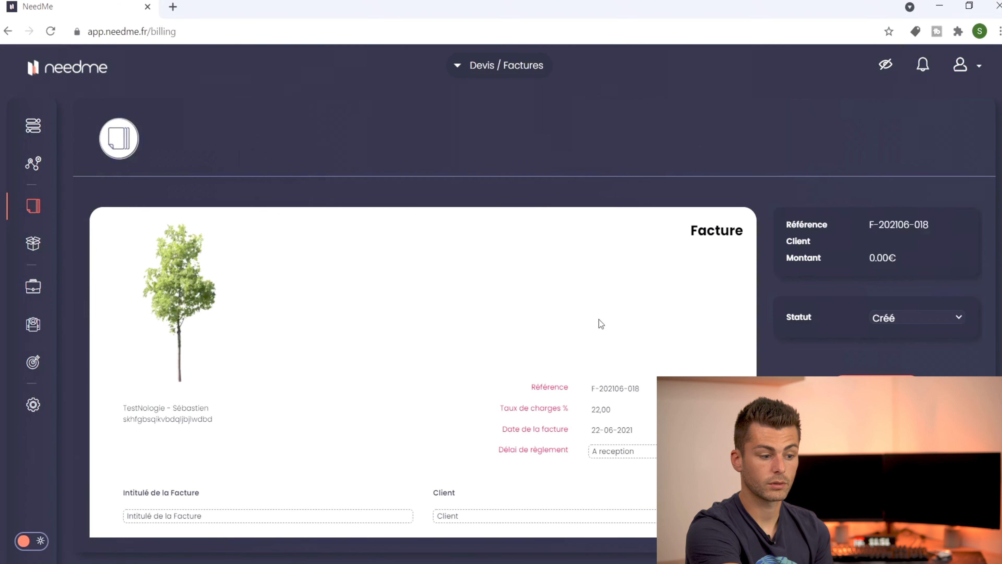
scroll(599, 323, "down", 6)
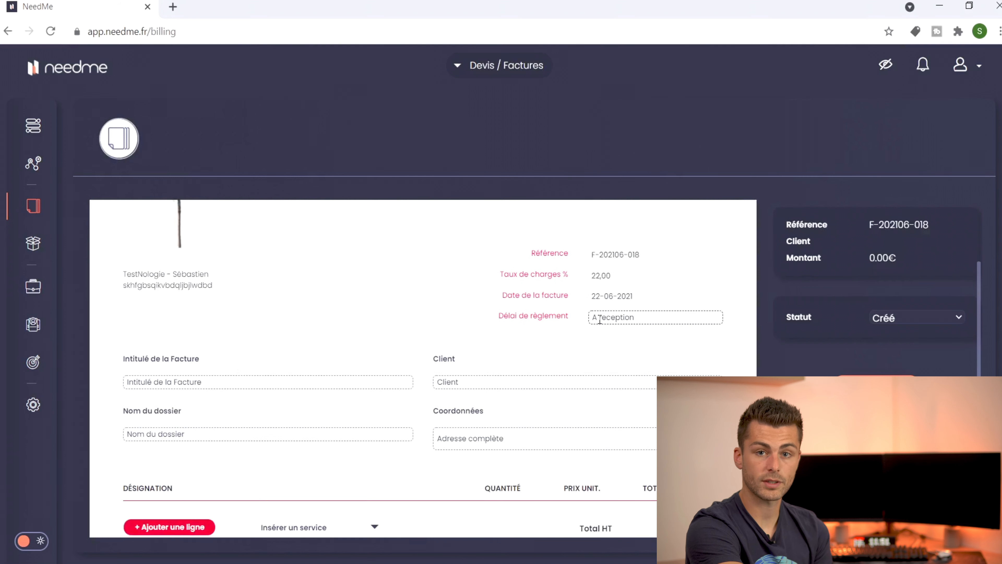
left_click(501, 263)
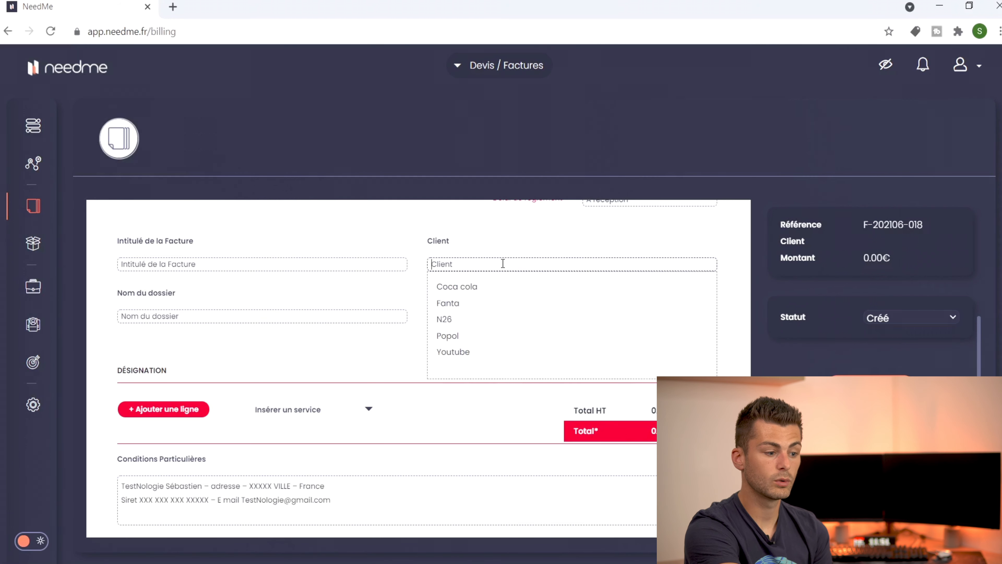
left_click(488, 288)
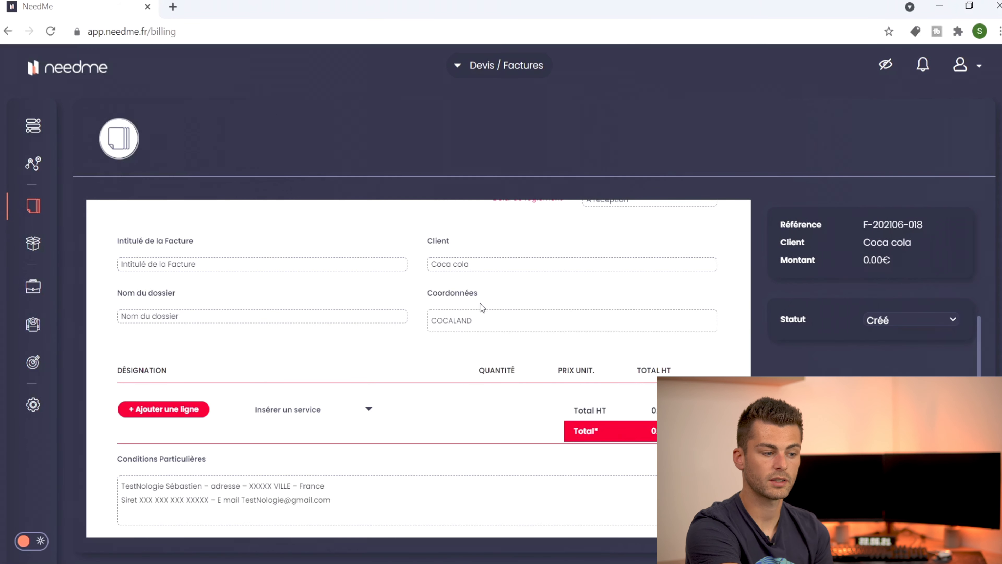
left_click(369, 409)
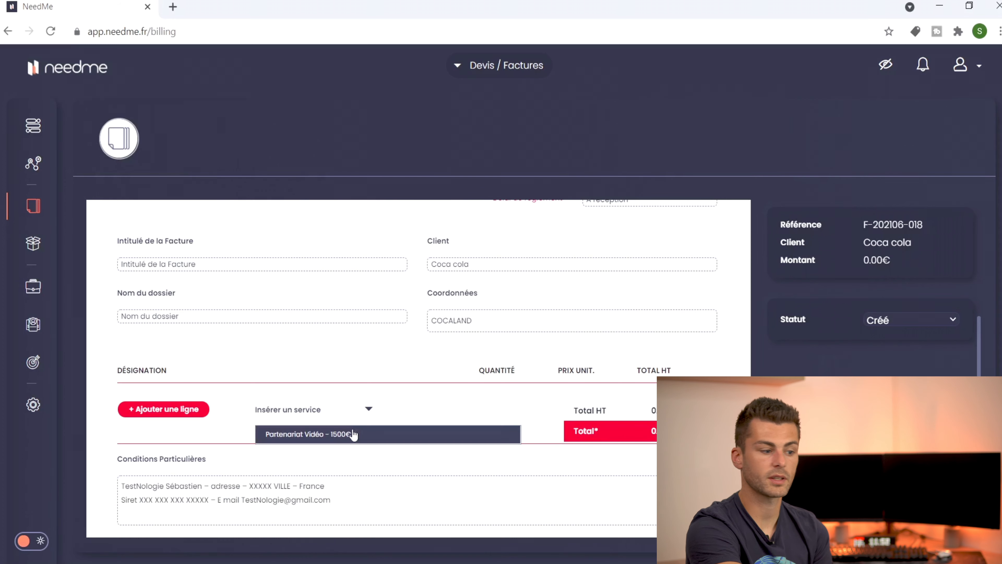
left_click(353, 433)
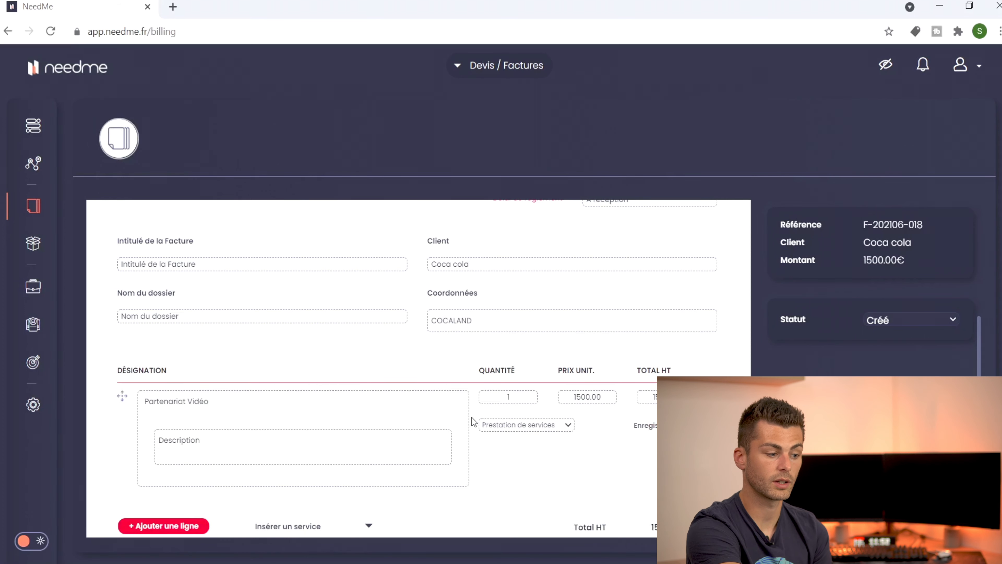
scroll(473, 421, "down", 3)
scroll(474, 389, "up", 5)
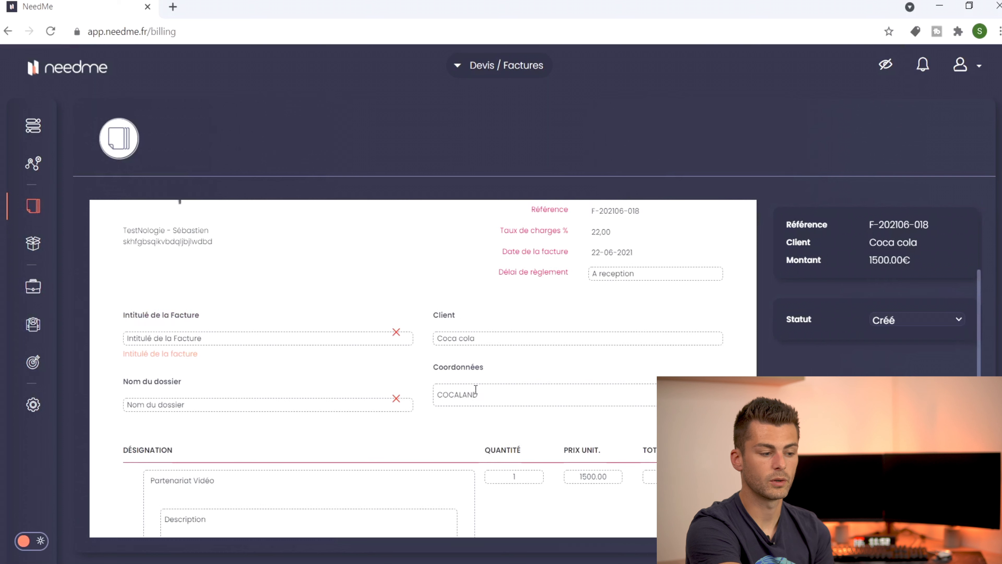
Step: Title the invoice 'shfbvdsfv' and file it under the Partenariat folder
left_click(381, 339)
type("shfbvdsfv")
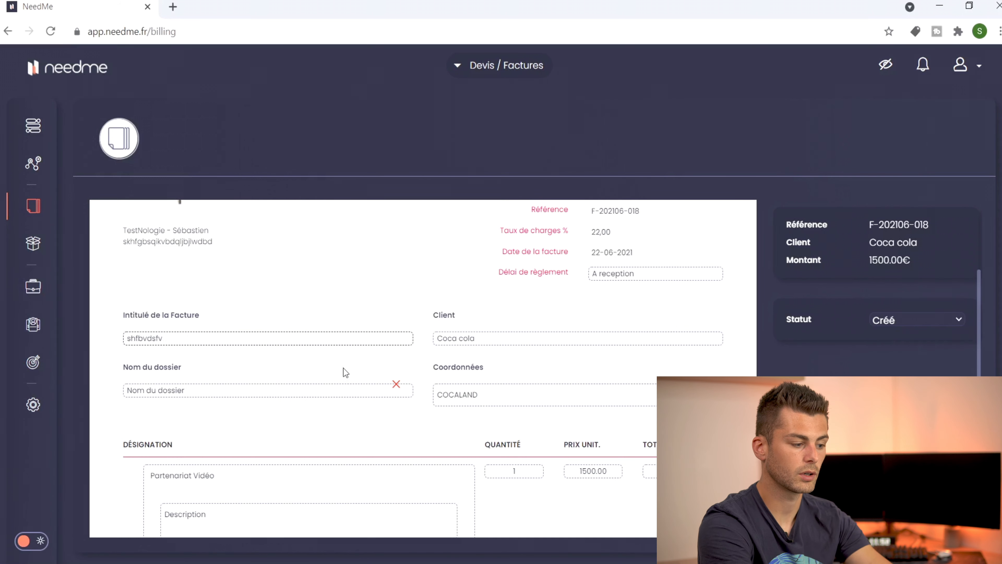
left_click(209, 390)
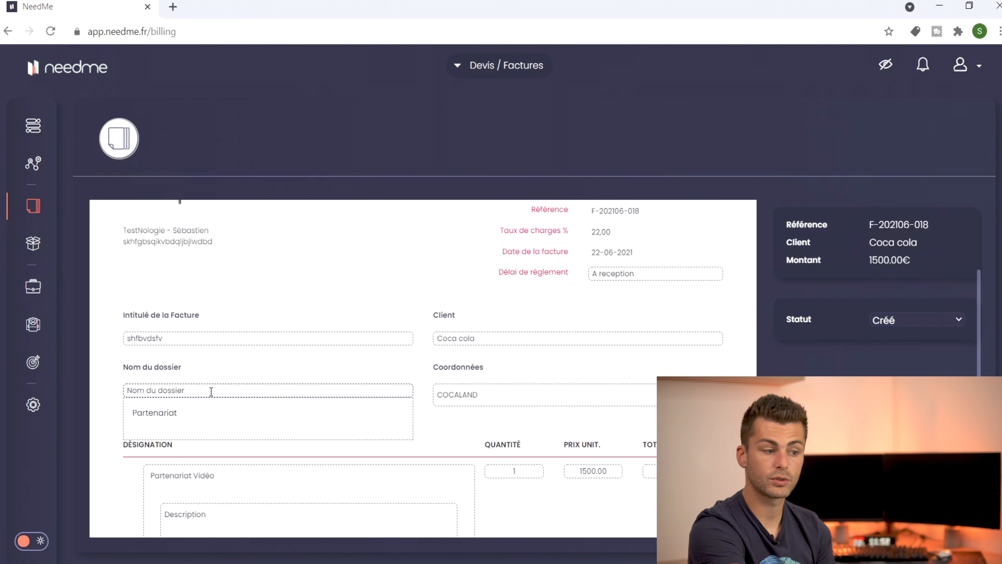
left_click(161, 416)
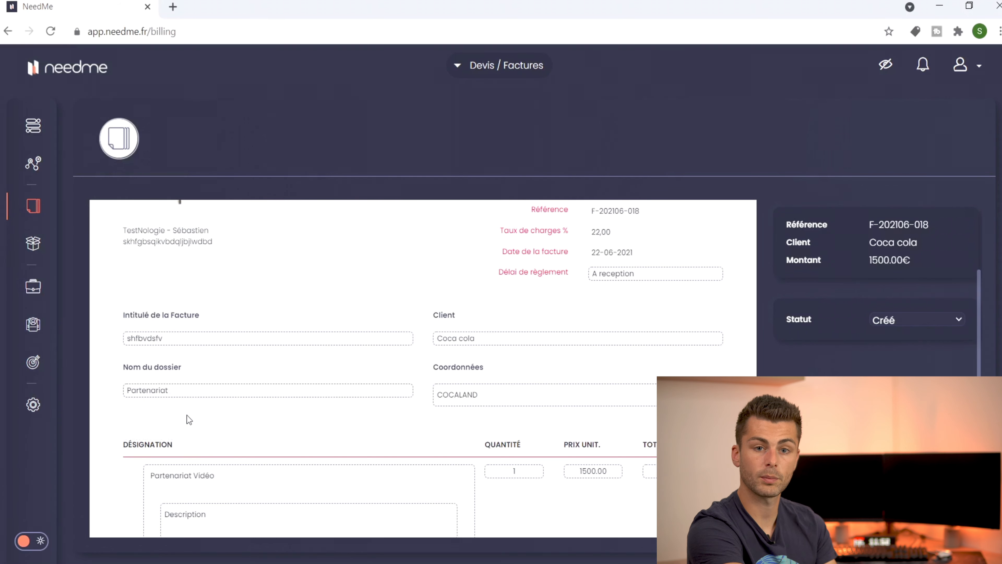
scroll(262, 404, "down", 5)
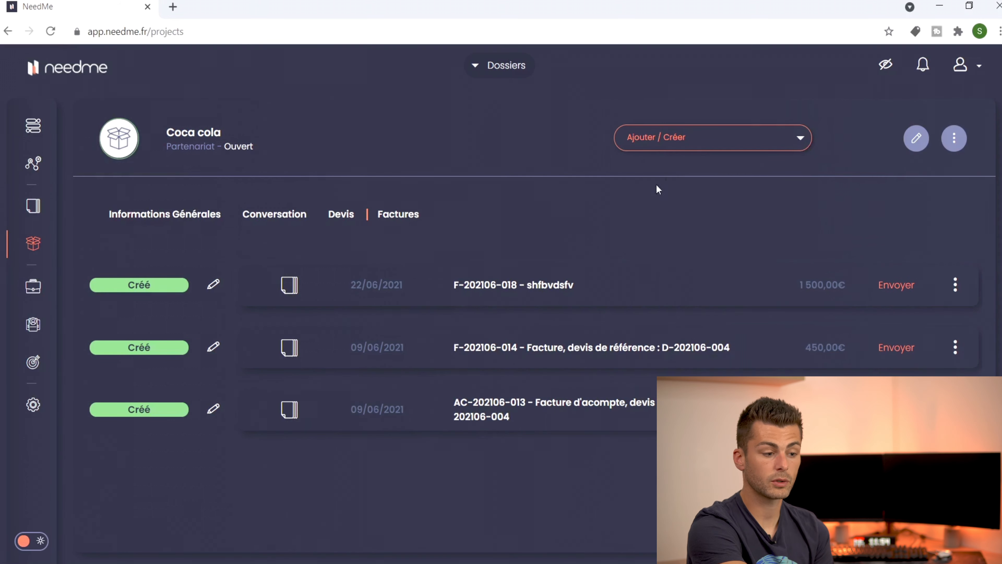
Step: Open the Ajouter / Créer menu, then go to the dashboard showing 10 150,00€ revenue
left_click(691, 150)
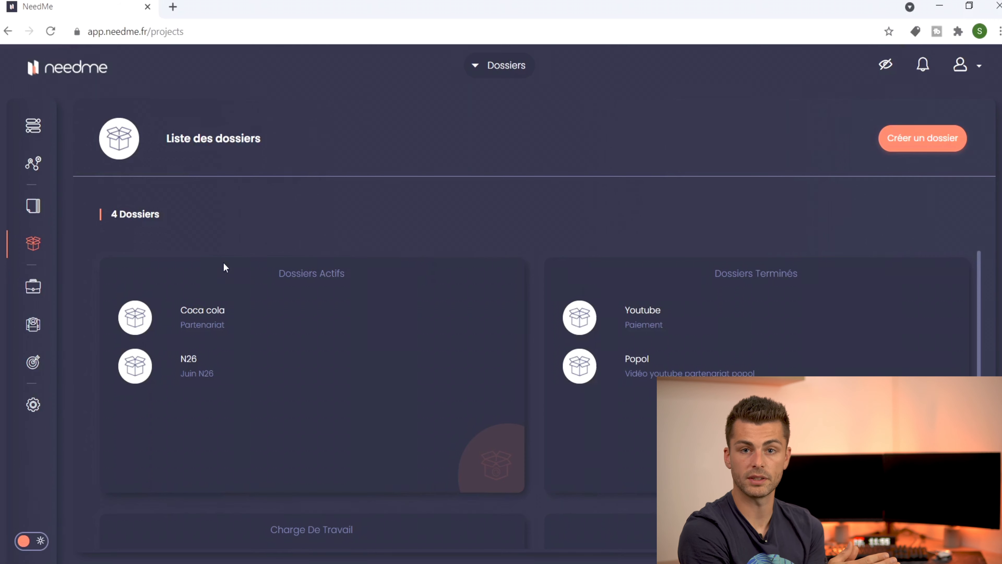
left_click(33, 126)
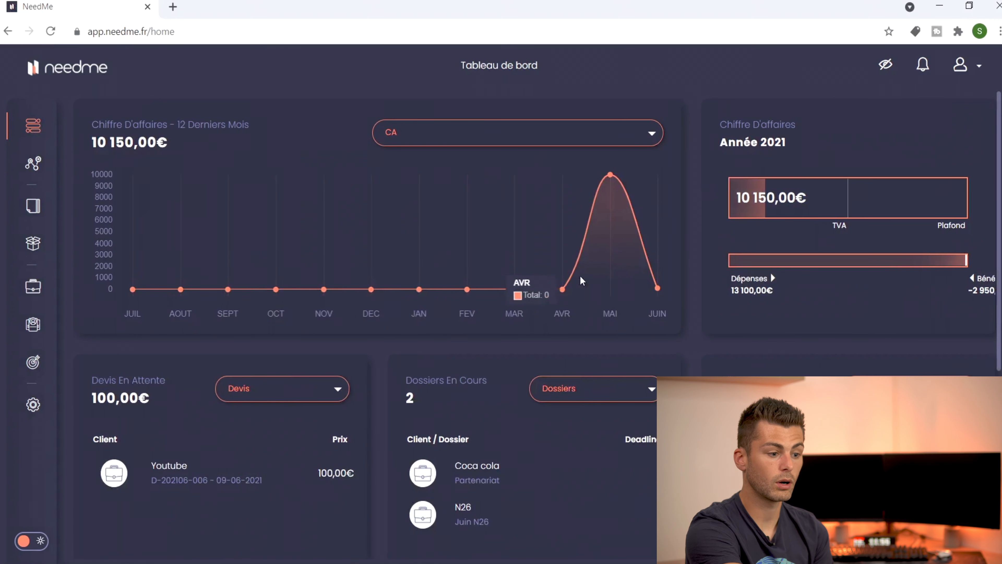
Step: Switch the dashboard panels to remaining payments (11850€) and follow-up reminders instead of pending quotes and folders
left_click(539, 139)
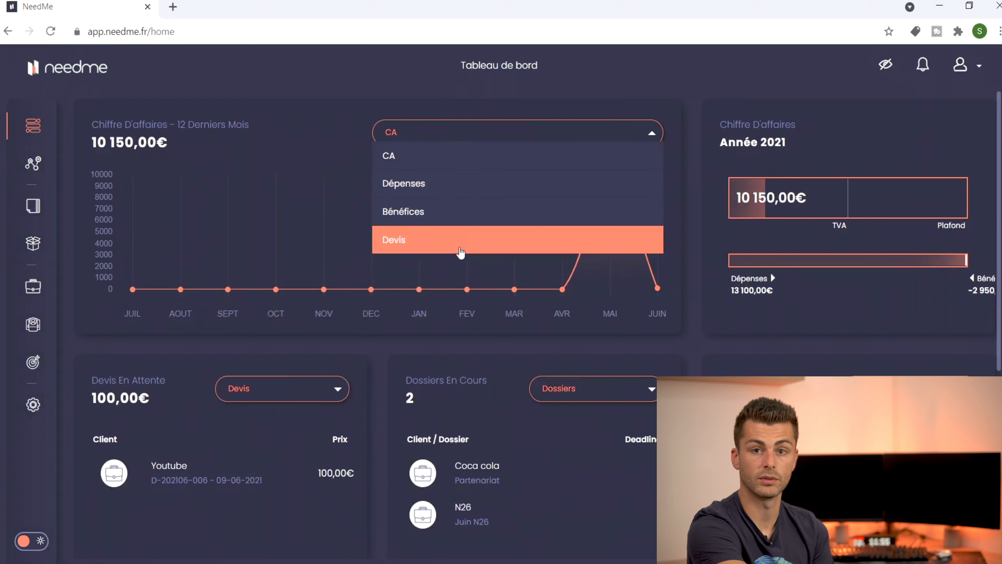
left_click(339, 398)
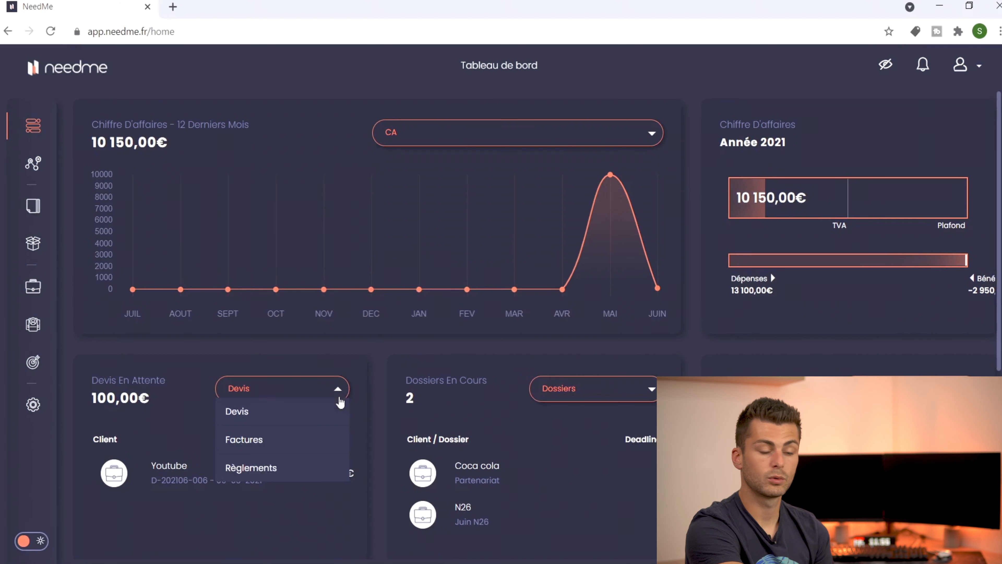
left_click(284, 440)
left_click(281, 469)
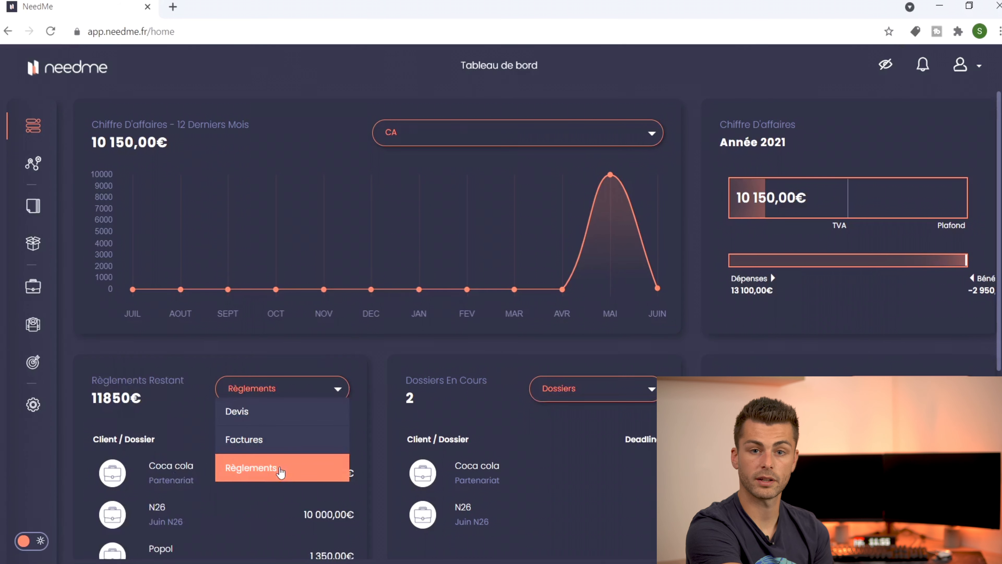
left_click(567, 391)
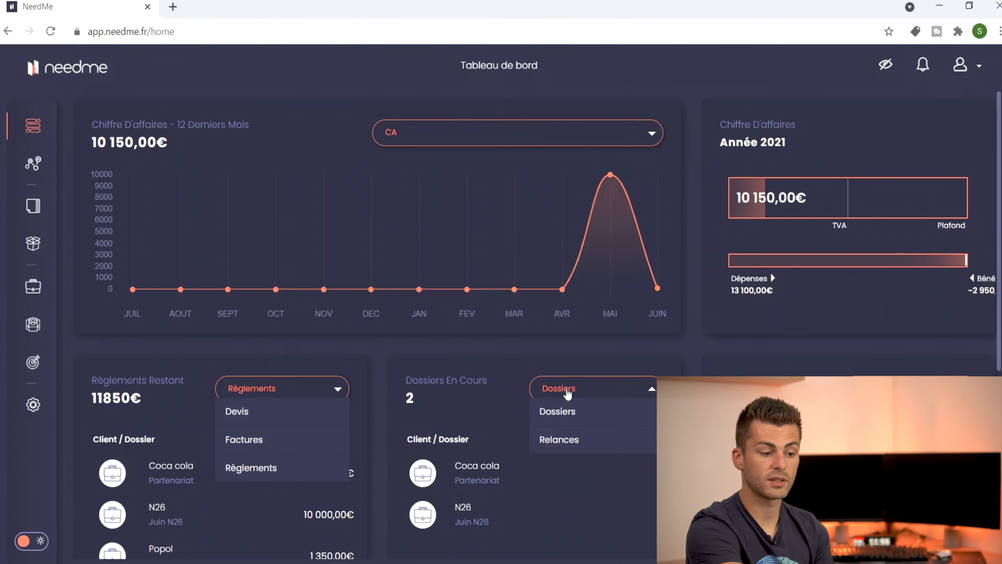
left_click(561, 446)
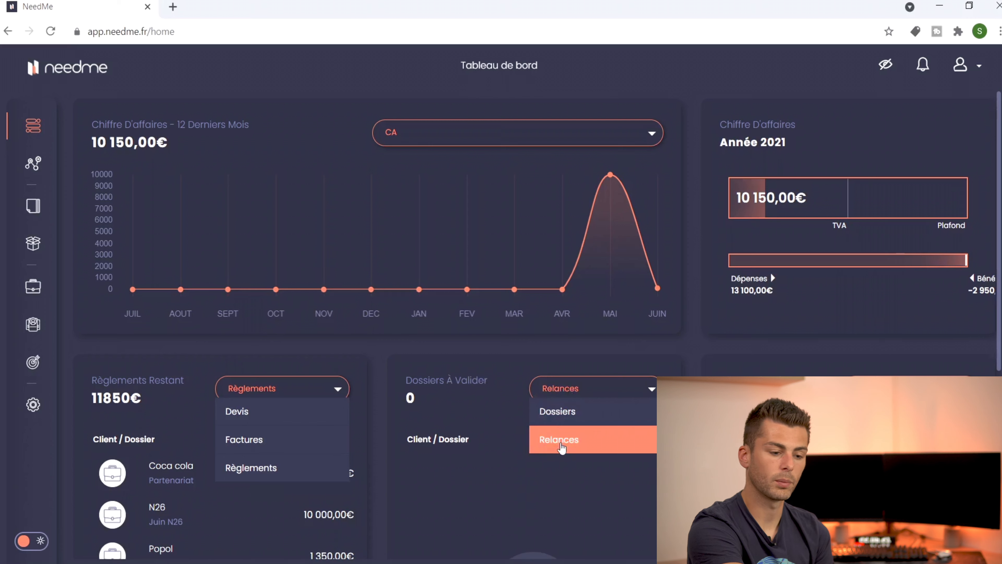